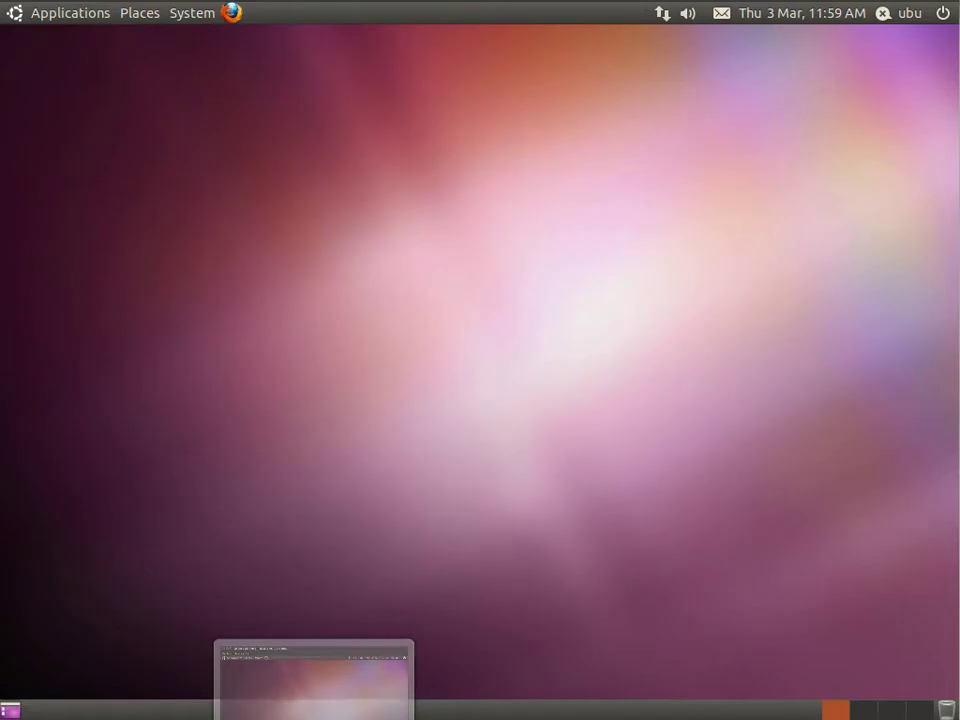
Launch Firefox and load the netbeans.org home page.
{"action": "left_click", "coordinate": [231, 12]}
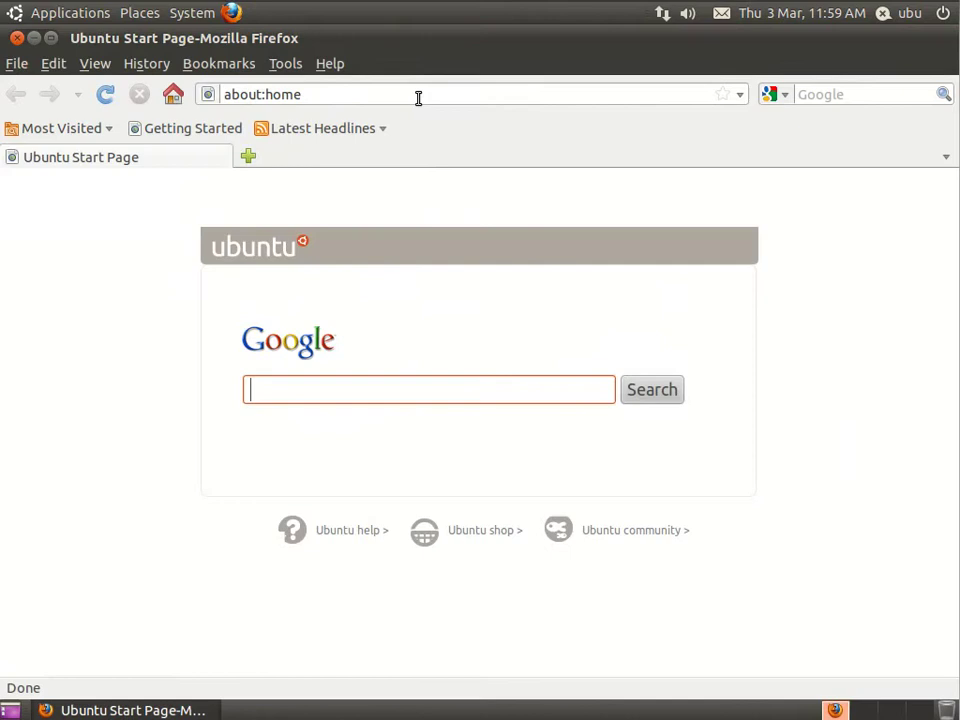
{"action": "left_click", "coordinate": [418, 96]}
{"action": "type", "text": "n"}
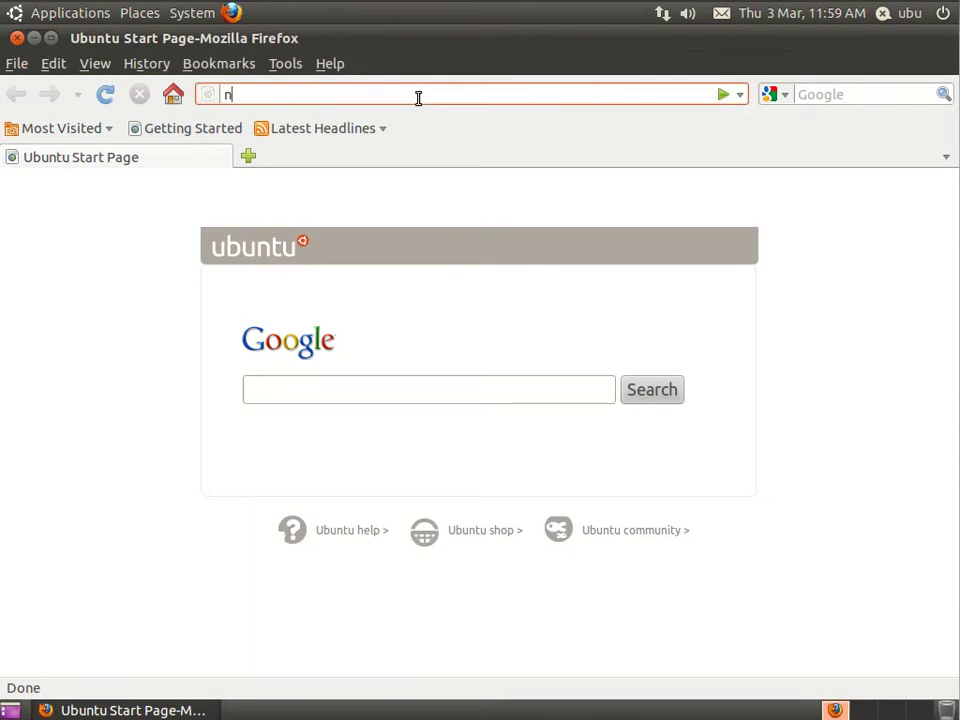
{"action": "type", "text": "etb"}
{"action": "type", "text": "eans.org"}
{"action": "key", "text": "Return"}
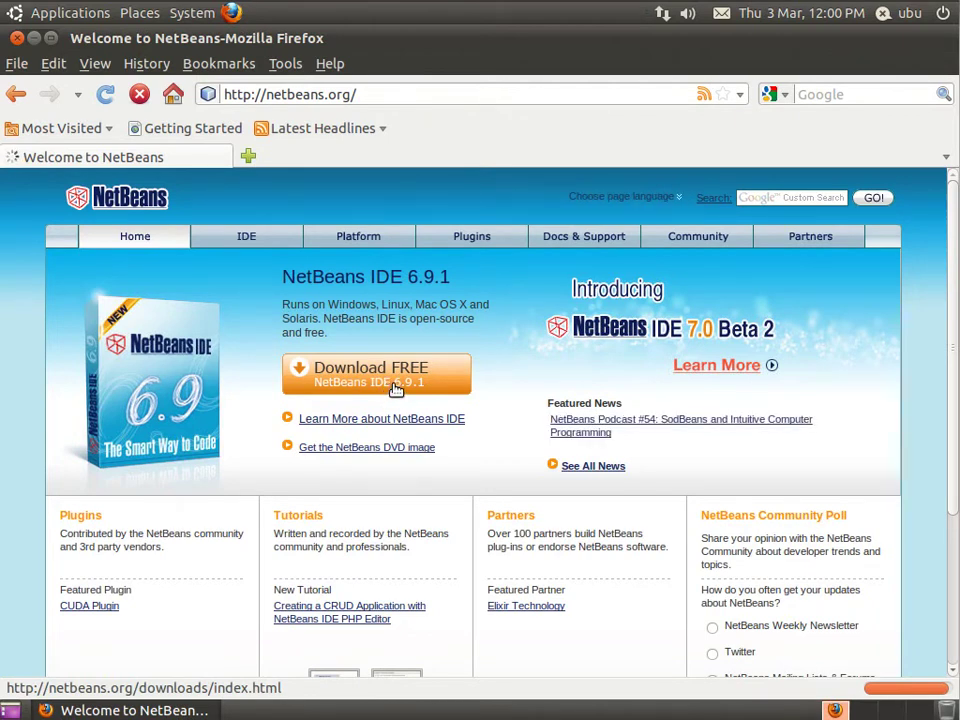
Go to the NetBeans IDE 6.9.1 download page and scroll through its Linux bundles table down to the footer.
{"action": "left_click", "coordinate": [402, 390]}
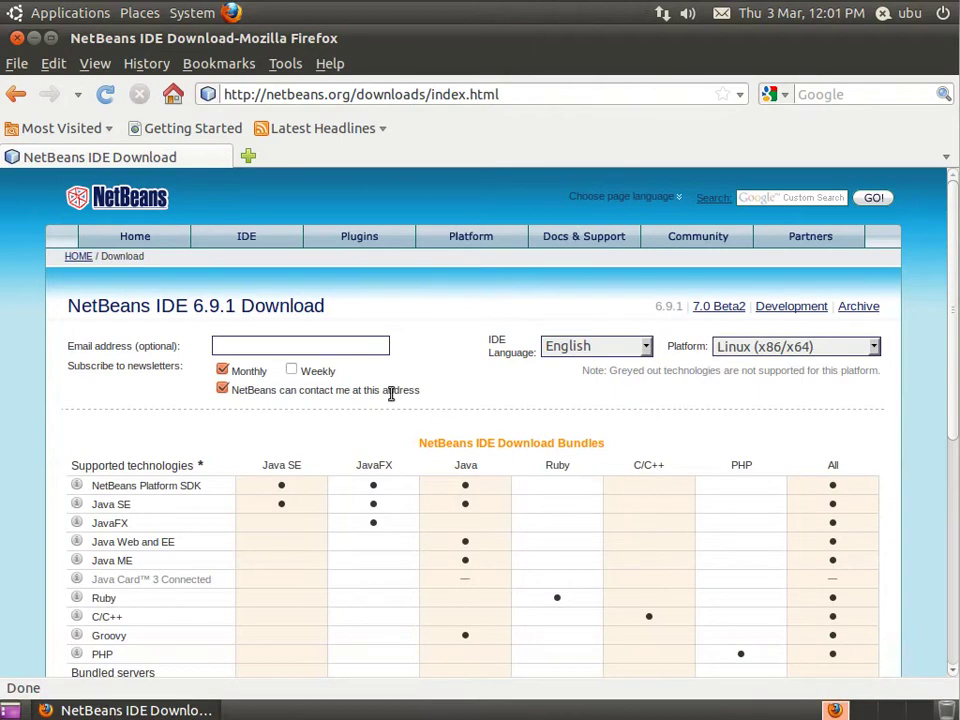
{"action": "scroll", "coordinate": [304, 371], "scroll_direction": "down", "scroll_amount": 1}
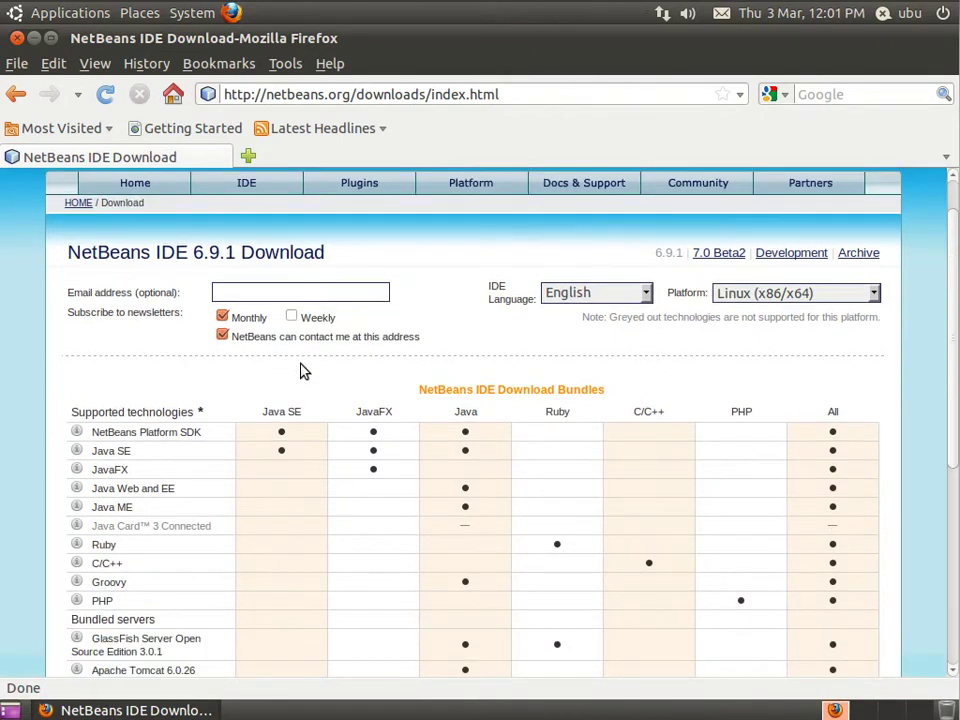
{"action": "scroll", "coordinate": [302, 371], "scroll_direction": "down", "scroll_amount": 1}
{"action": "scroll", "coordinate": [390, 360], "scroll_direction": "down", "scroll_amount": 2}
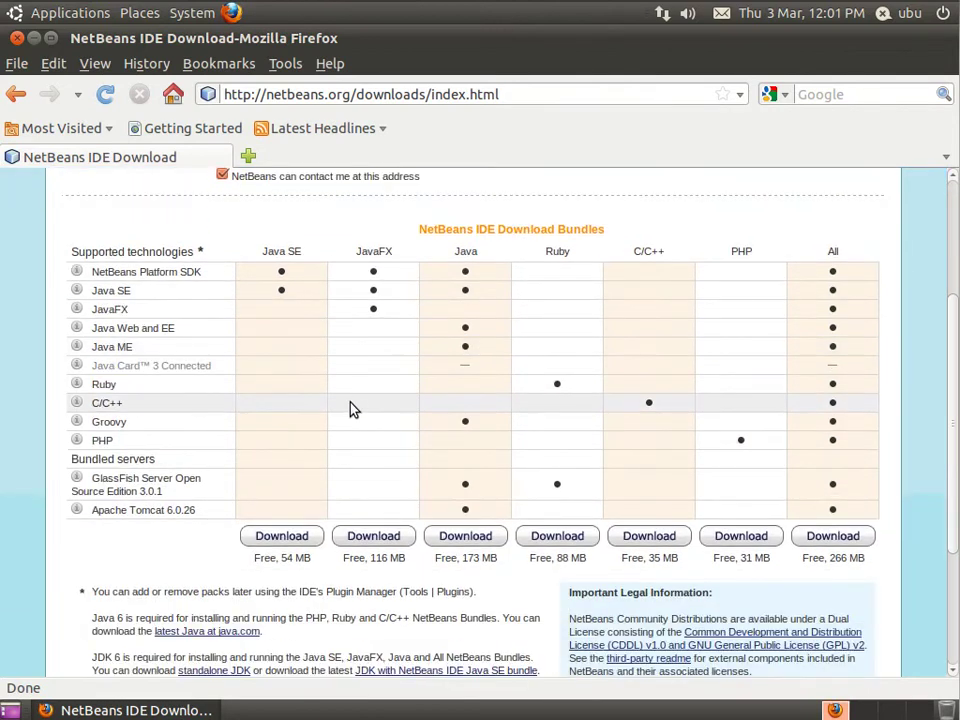
{"action": "scroll", "coordinate": [354, 439], "scroll_direction": "up", "scroll_amount": 1}
{"action": "scroll", "coordinate": [354, 439], "scroll_direction": "up", "scroll_amount": 3}
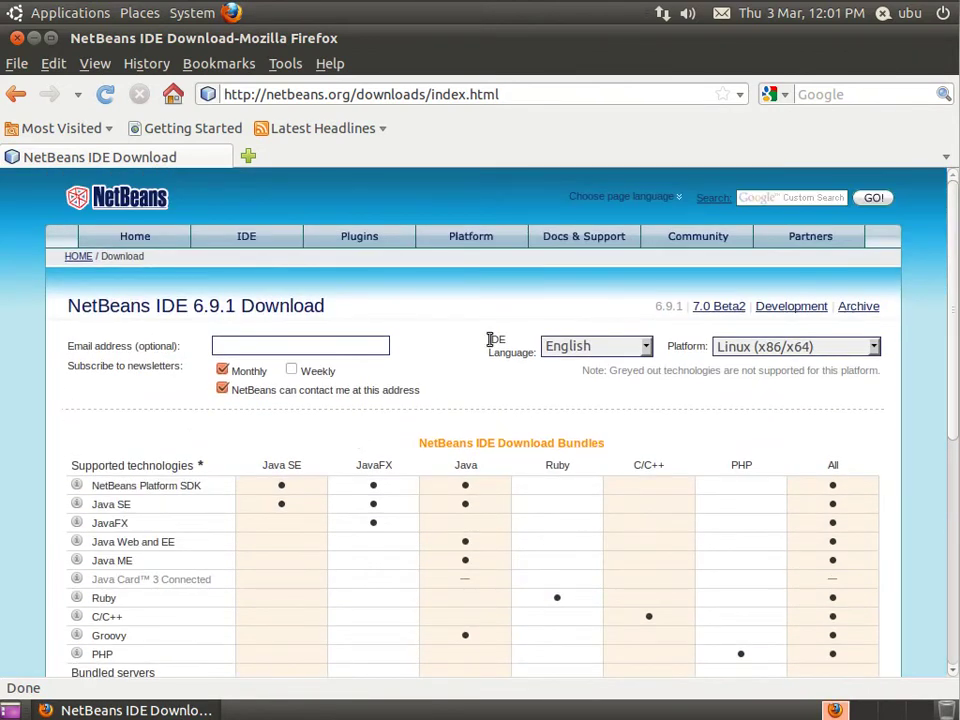
{"action": "scroll", "coordinate": [418, 363], "scroll_direction": "down", "scroll_amount": 4}
{"action": "scroll", "coordinate": [418, 363], "scroll_direction": "down", "scroll_amount": 2}
{"action": "scroll", "coordinate": [418, 363], "scroll_direction": "up", "scroll_amount": 2}
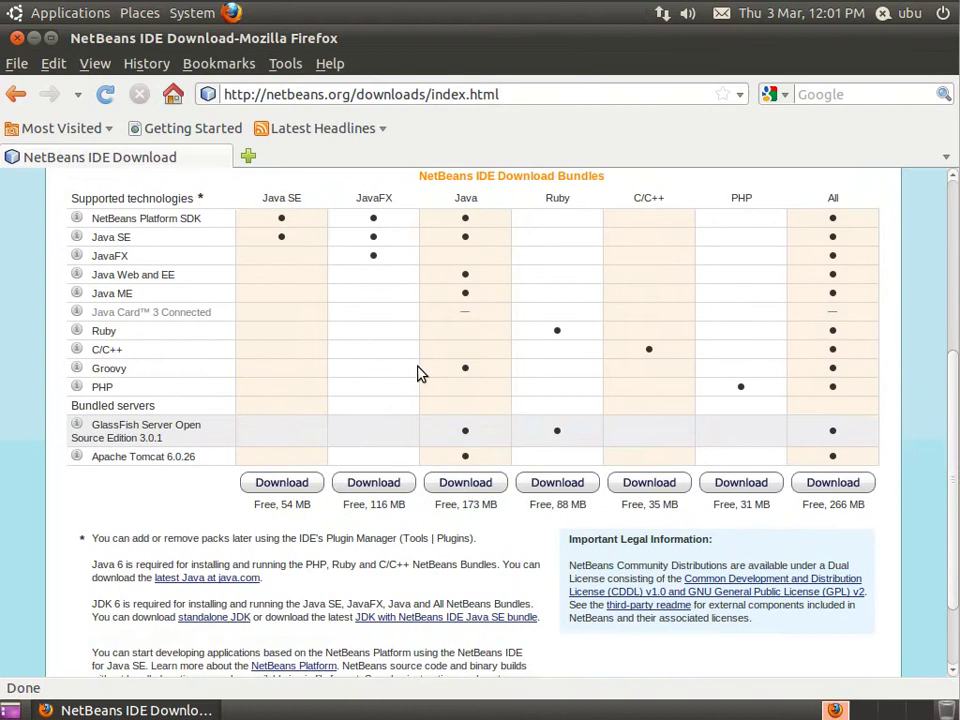
{"action": "scroll", "coordinate": [421, 372], "scroll_direction": "up", "scroll_amount": 3}
{"action": "scroll", "coordinate": [420, 373], "scroll_direction": "down", "scroll_amount": 4}
{"action": "scroll", "coordinate": [420, 373], "scroll_direction": "down", "scroll_amount": 3}
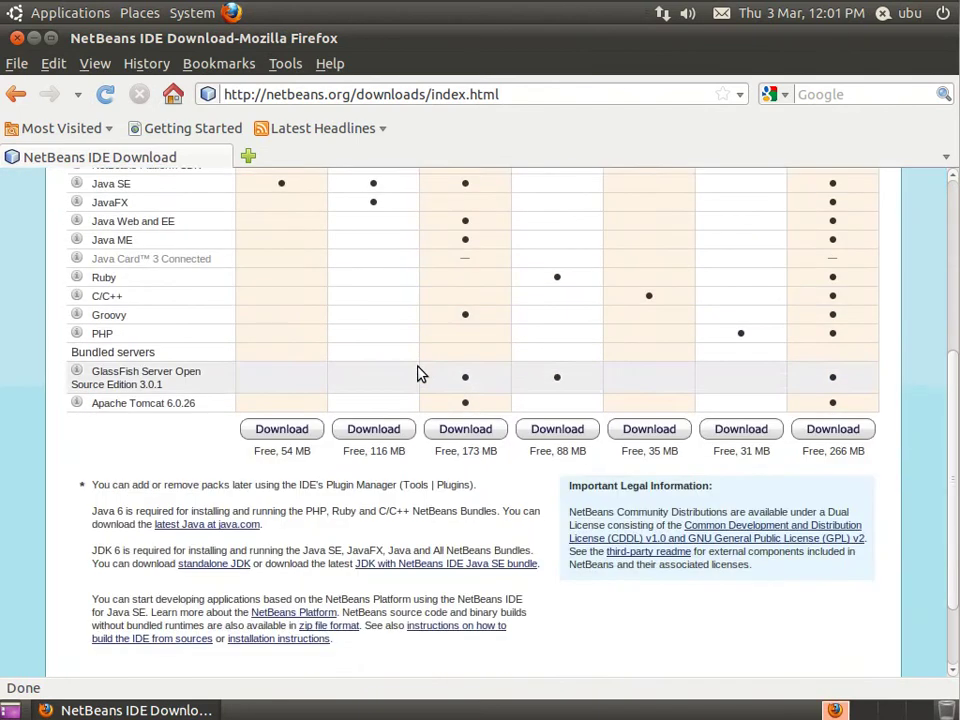
{"action": "scroll", "coordinate": [300, 315], "scroll_direction": "up", "scroll_amount": 3}
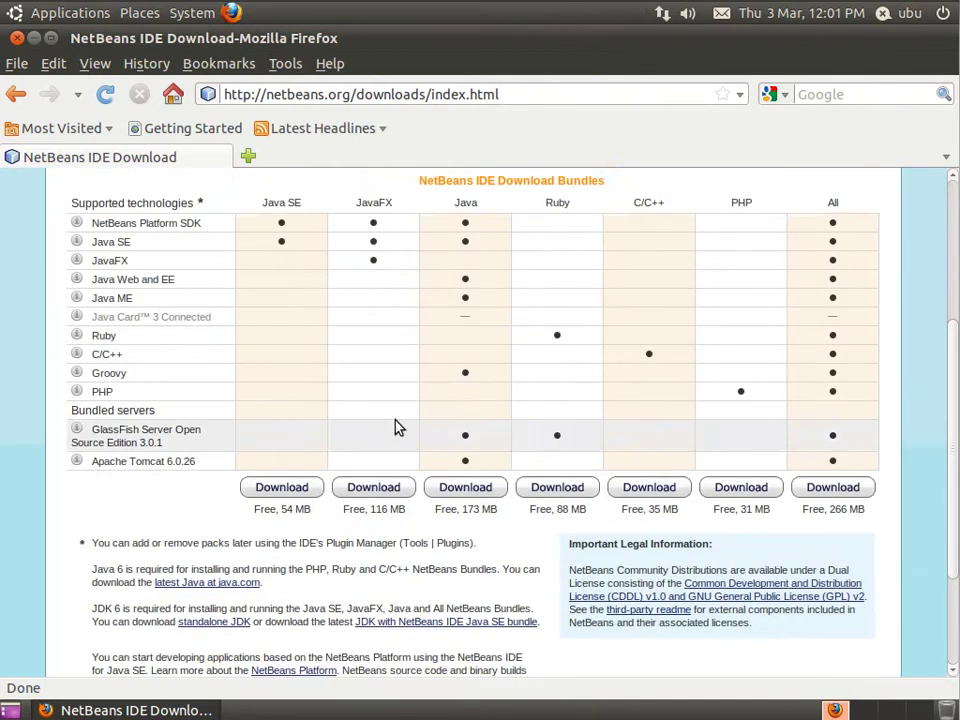
{"action": "scroll", "coordinate": [380, 420], "scroll_direction": "up", "scroll_amount": 3}
{"action": "scroll", "coordinate": [373, 568], "scroll_direction": "down", "scroll_amount": 1}
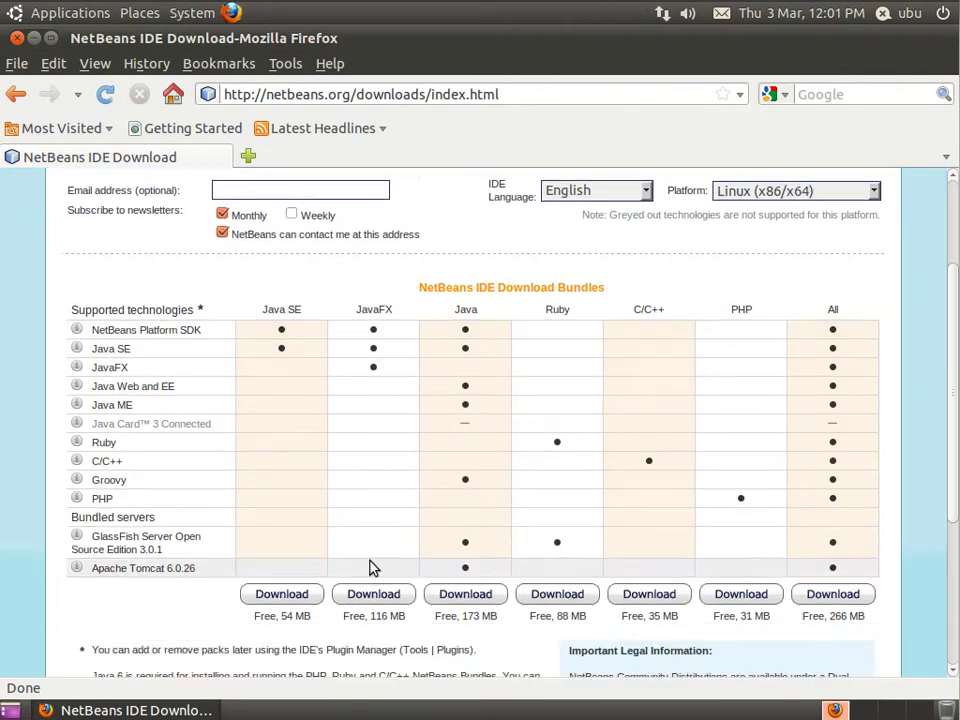
{"action": "scroll", "coordinate": [373, 568], "scroll_direction": "down", "scroll_amount": 2}
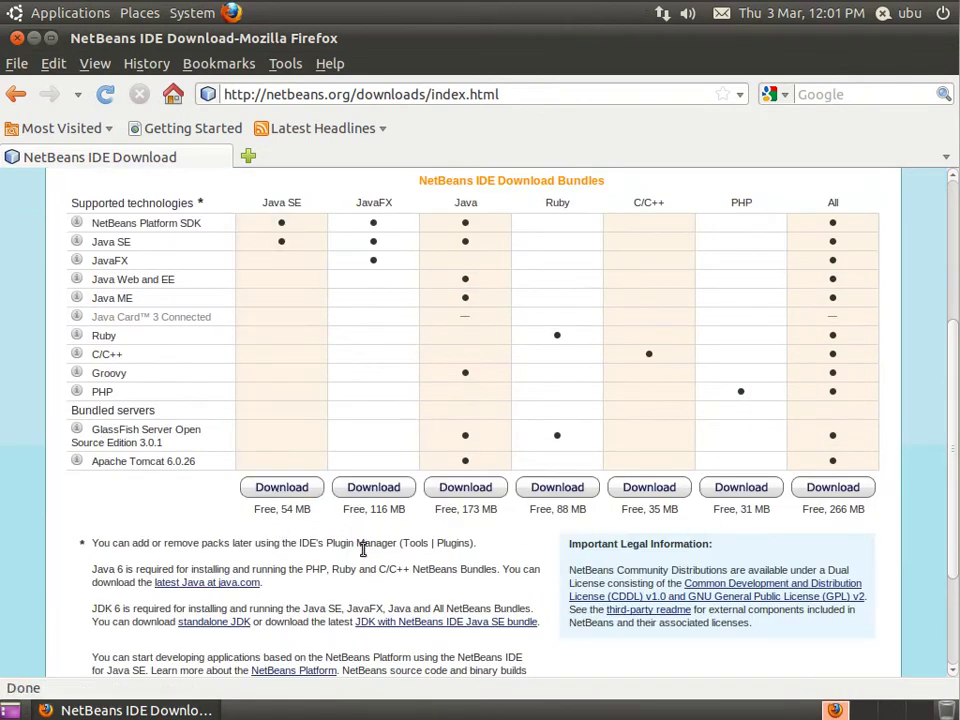
{"action": "scroll", "coordinate": [364, 550], "scroll_direction": "down", "scroll_amount": 3}
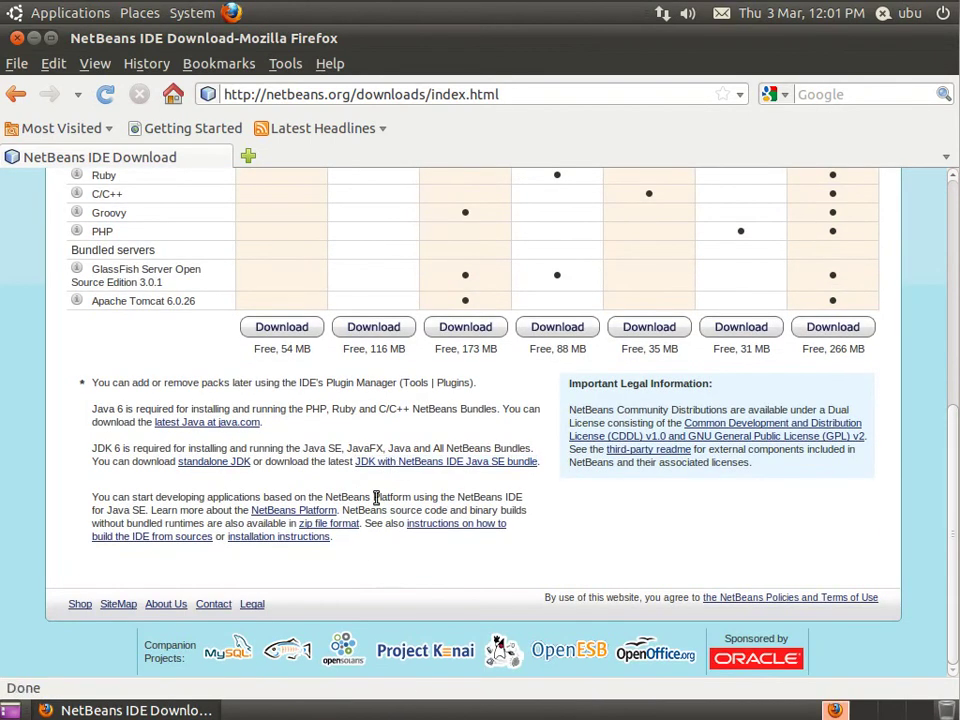
{"action": "left_click", "coordinate": [333, 525]}
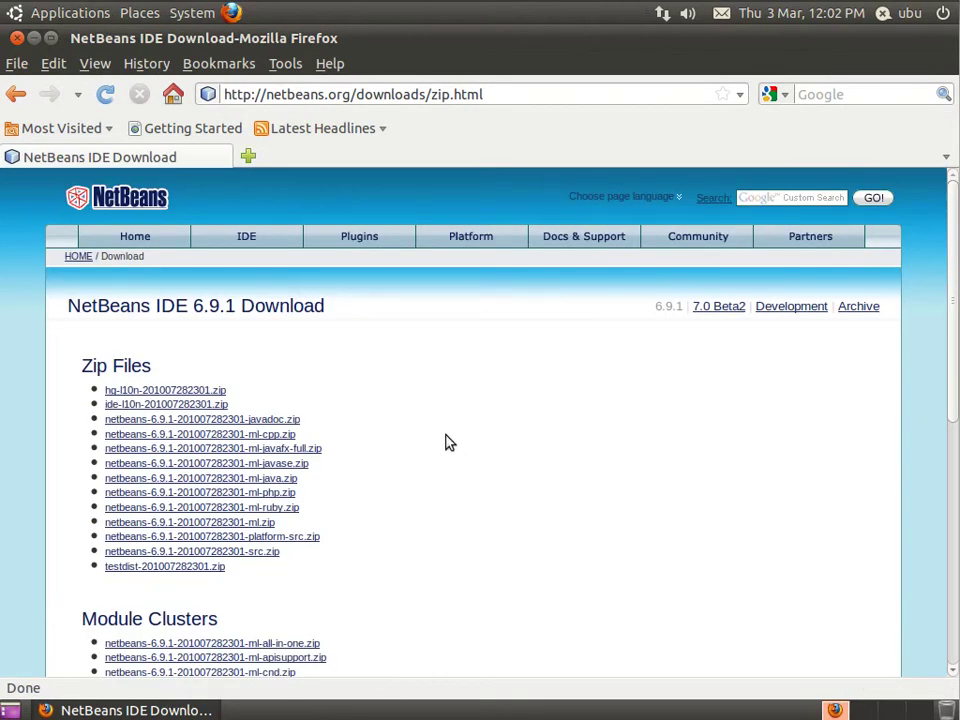
{"action": "scroll", "coordinate": [395, 448], "scroll_direction": "down", "scroll_amount": 1}
{"action": "scroll", "coordinate": [386, 448], "scroll_direction": "down", "scroll_amount": 2}
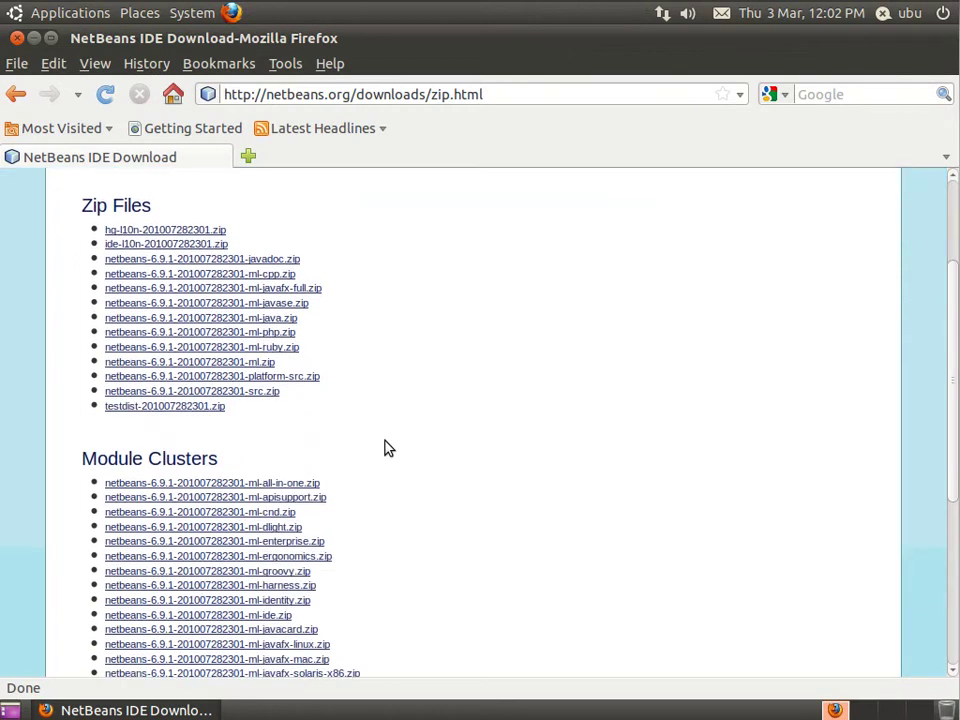
{"action": "scroll", "coordinate": [386, 448], "scroll_direction": "up", "scroll_amount": 1}
{"action": "scroll", "coordinate": [386, 448], "scroll_direction": "up", "scroll_amount": 1}
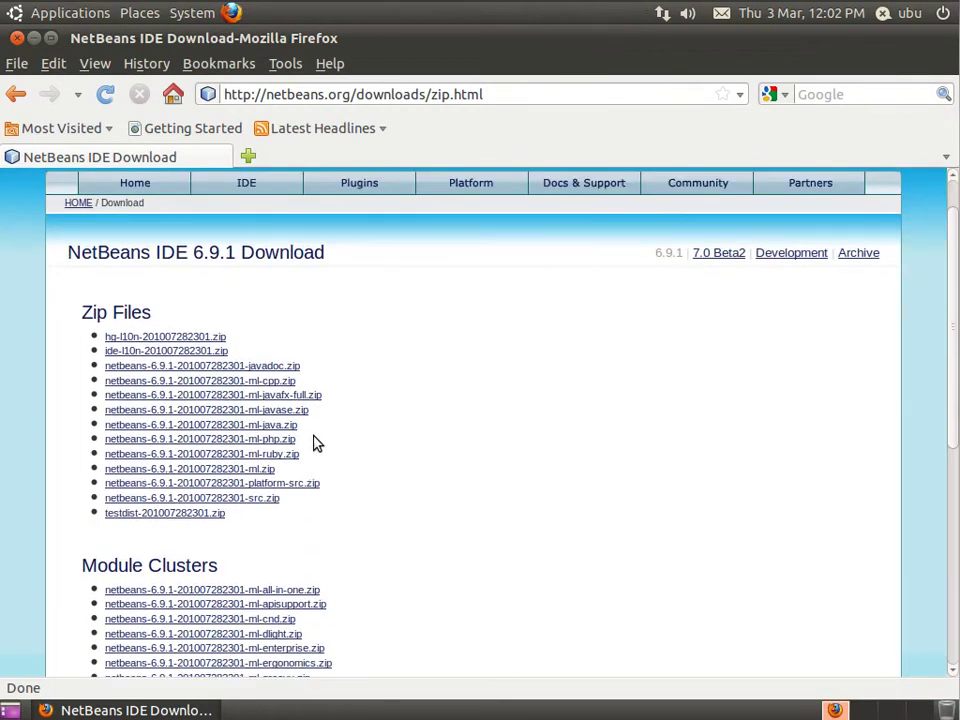
{"action": "left_click", "coordinate": [286, 382]}
{"action": "left_click", "coordinate": [298, 412]}
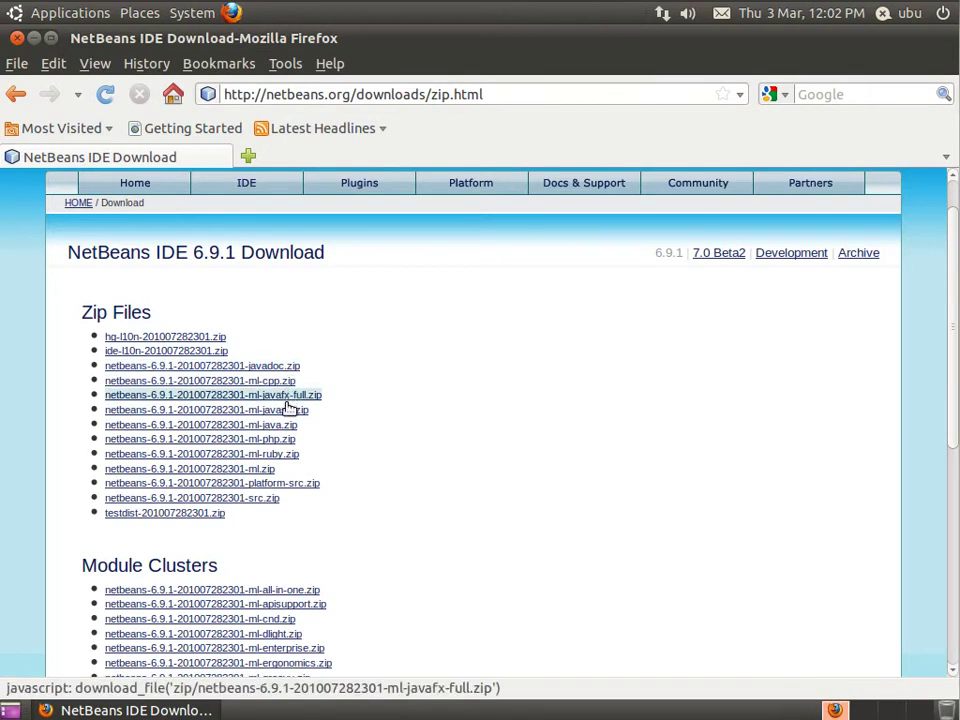
{"action": "left_click", "coordinate": [296, 416]}
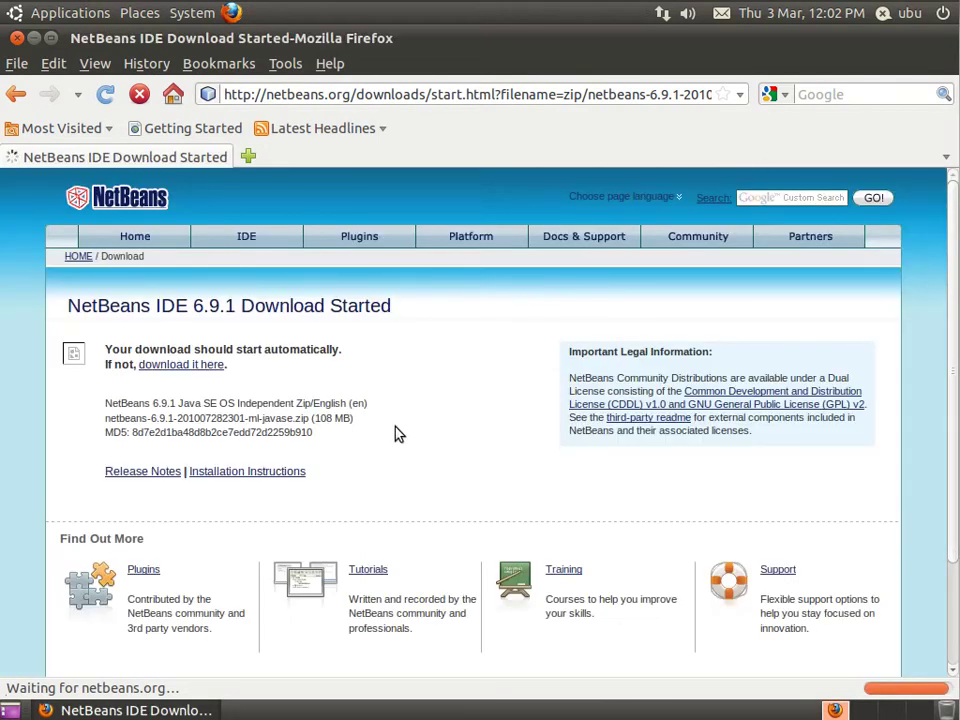
Save the 108 MB NetBeans Java SE zip to disk, then close the Downloads window and Firefox.
{"action": "left_click", "coordinate": [195, 368]}
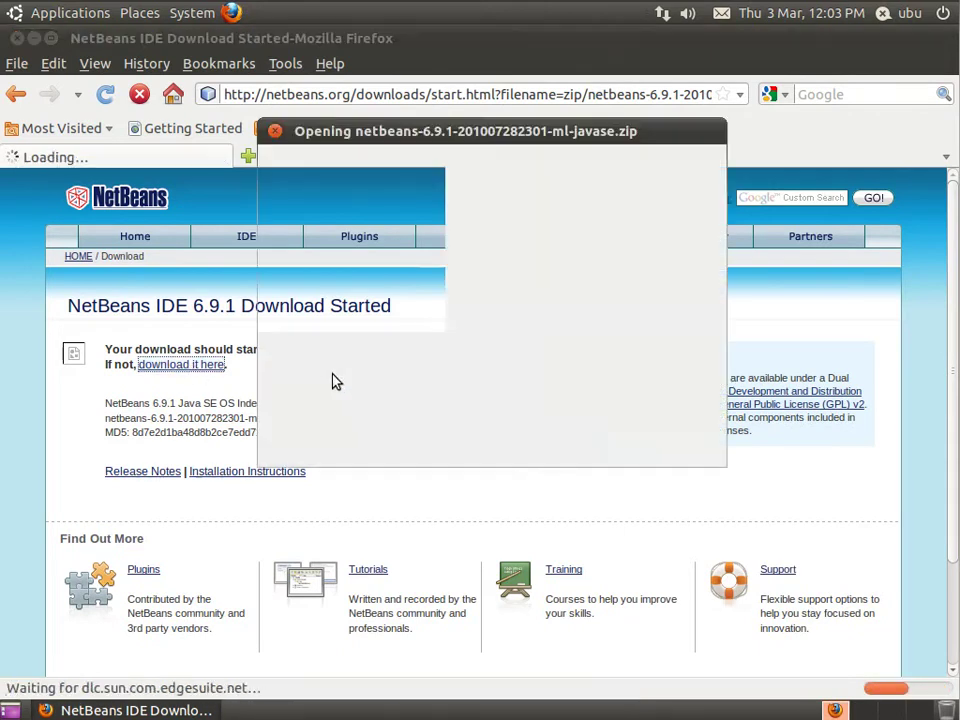
{"action": "left_click_drag", "start_coordinate": [478, 133], "coordinate": [456, 131]}
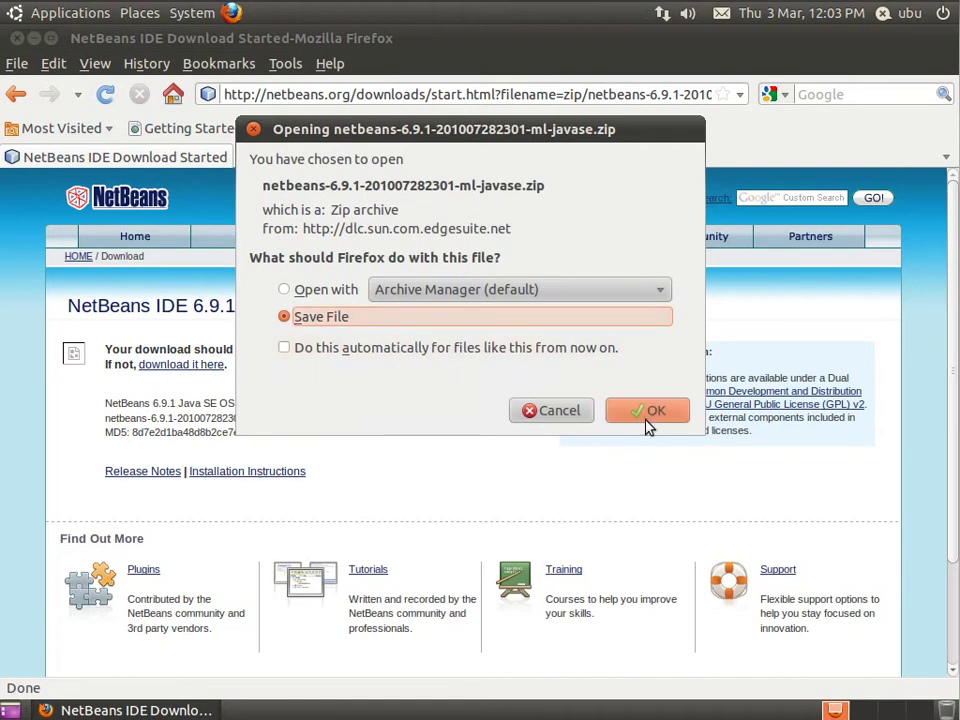
{"action": "key", "text": "Return"}
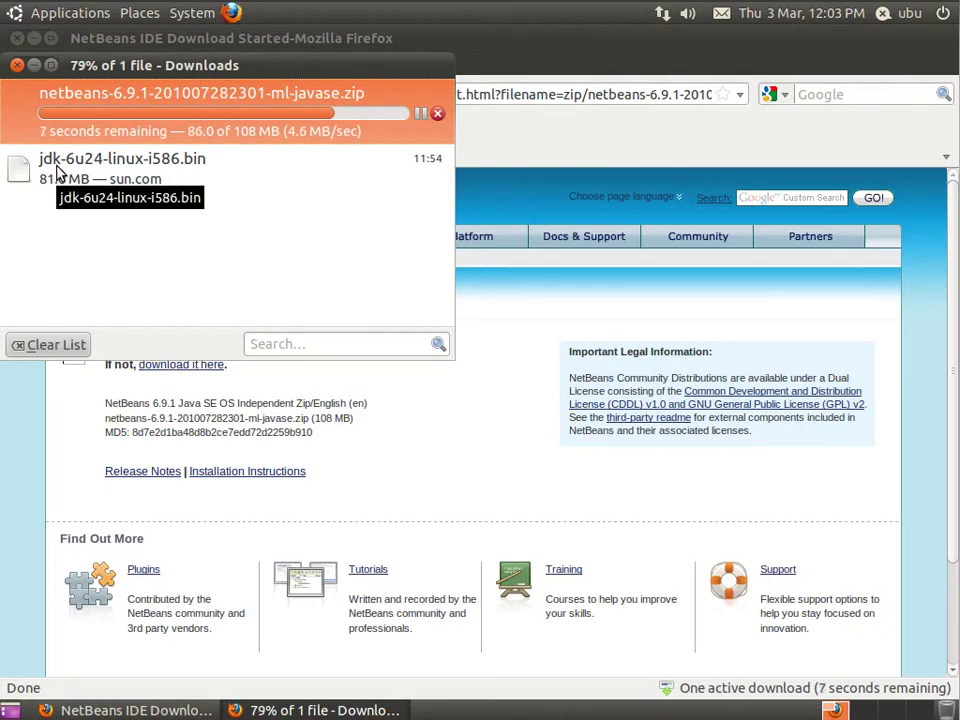
{"action": "left_click", "coordinate": [17, 66]}
{"action": "left_click", "coordinate": [17, 40]}
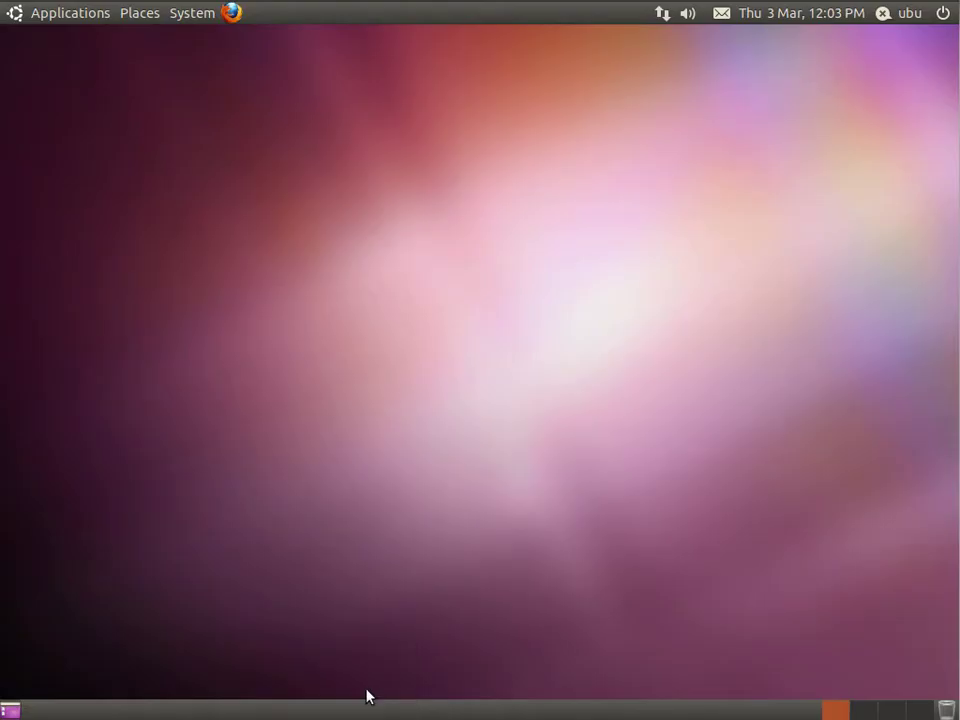
In a new Terminal, move into ~/Programs and unzip the downloaded NetBeans zip there.
{"action": "left_click", "coordinate": [62, 14]}
{"action": "mouse_move", "coordinate": [66, 37]}
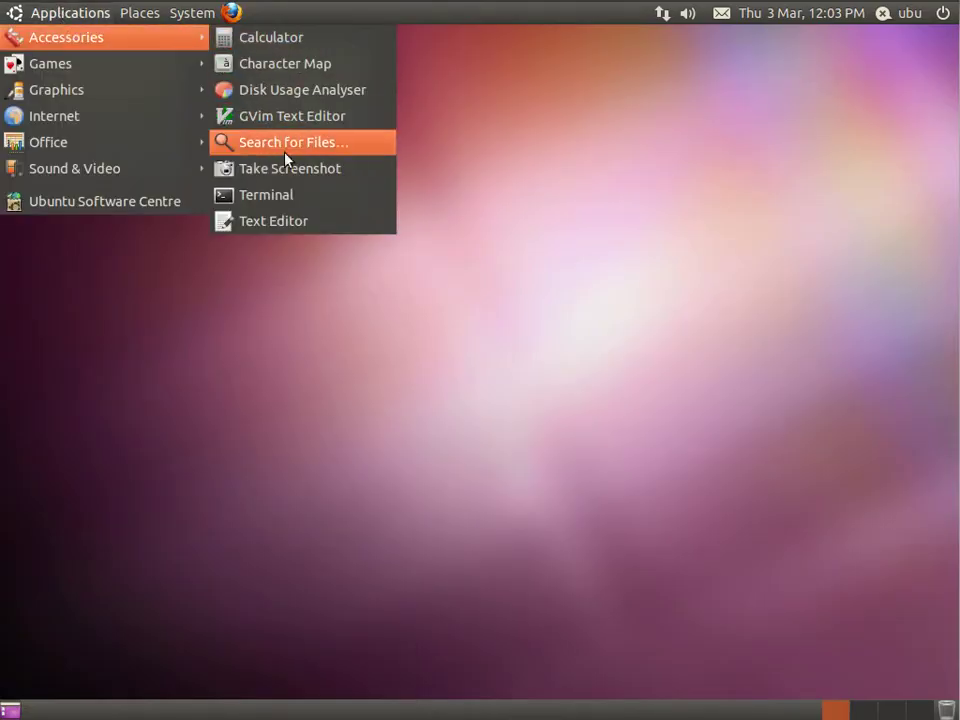
{"action": "left_click", "coordinate": [287, 195]}
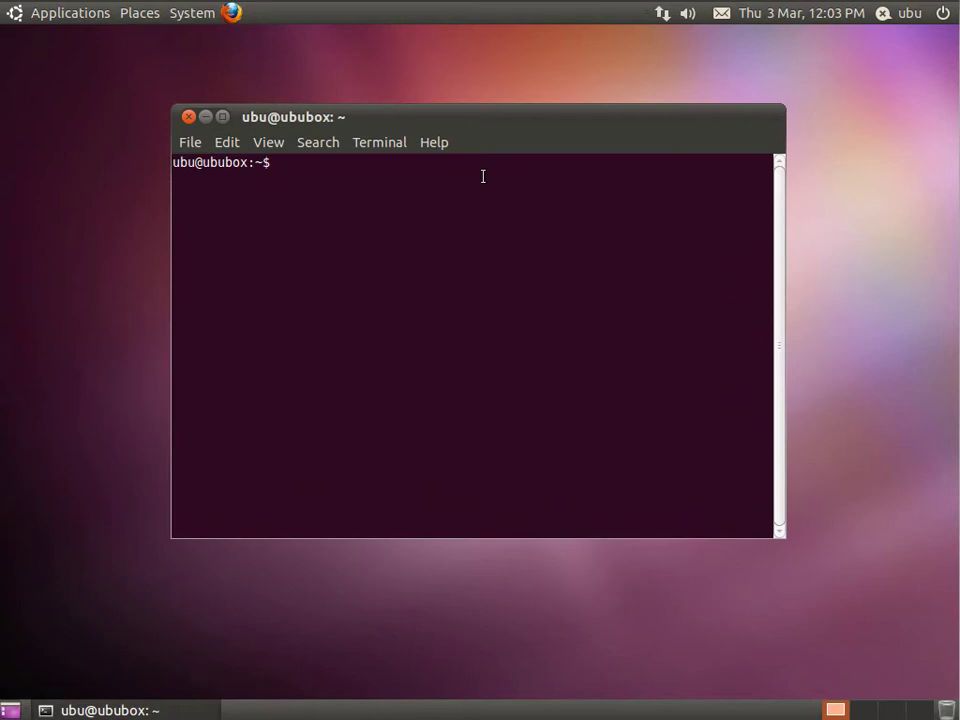
{"action": "type", "text": "cd Programs/"}
{"action": "key", "text": "Return"}
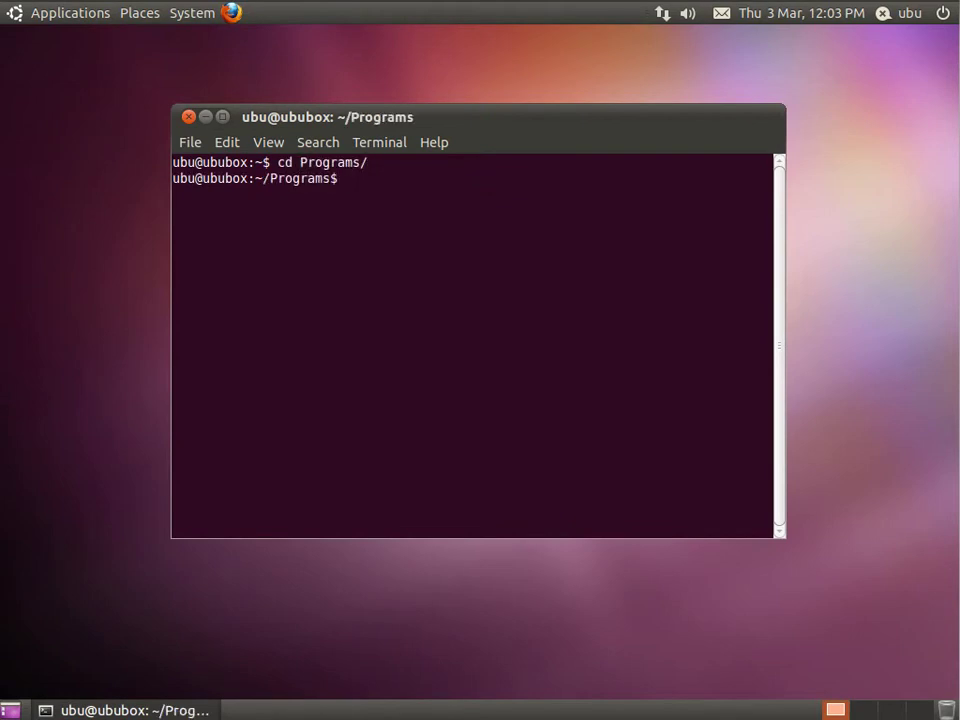
{"action": "type", "text": "unzip ~/Do"}
{"action": "type", "text": "n"}
{"action": "key", "text": "Tab"}
{"action": "key", "text": "Tab"}
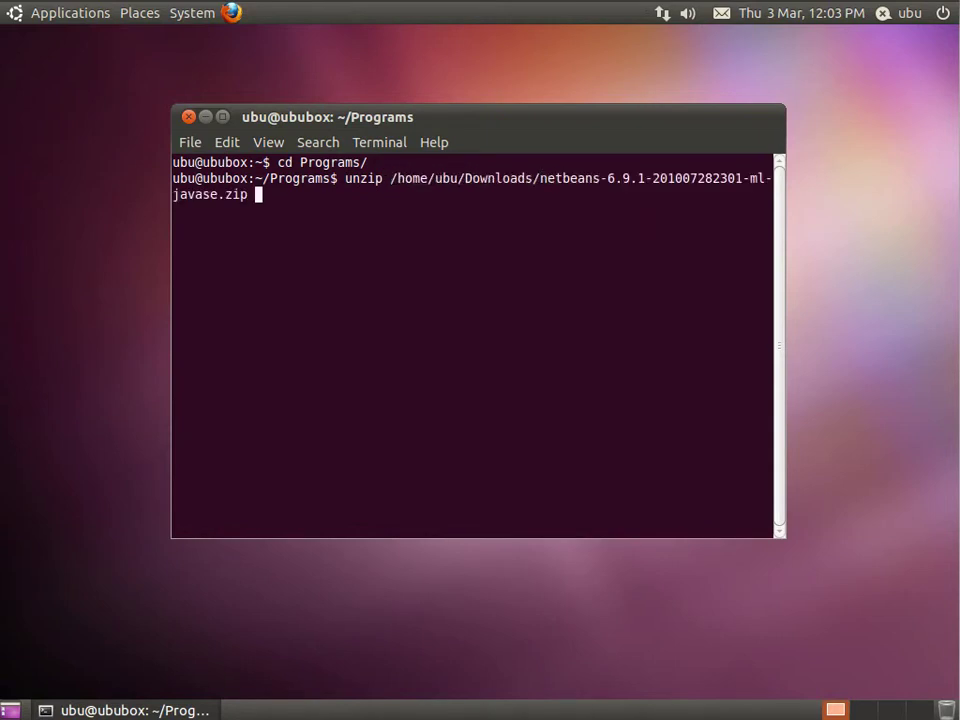
{"action": "key", "text": "Return"}
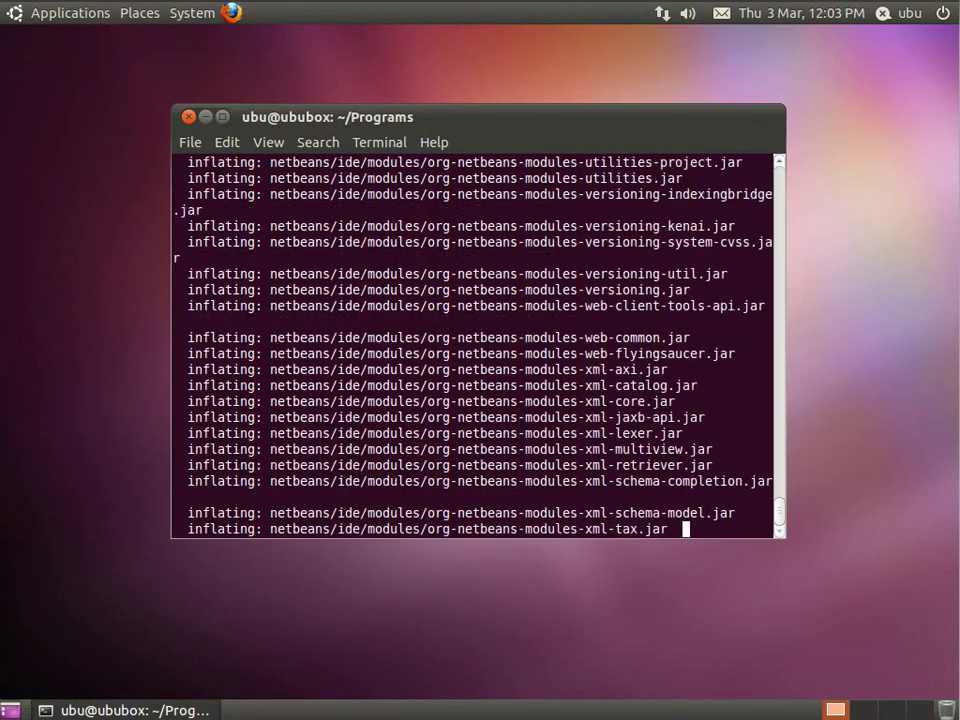
Maximize and clear the terminal, enlarge its text, then cancel the recalled unzip command.
{"action": "double_click", "coordinate": [476, 120]}
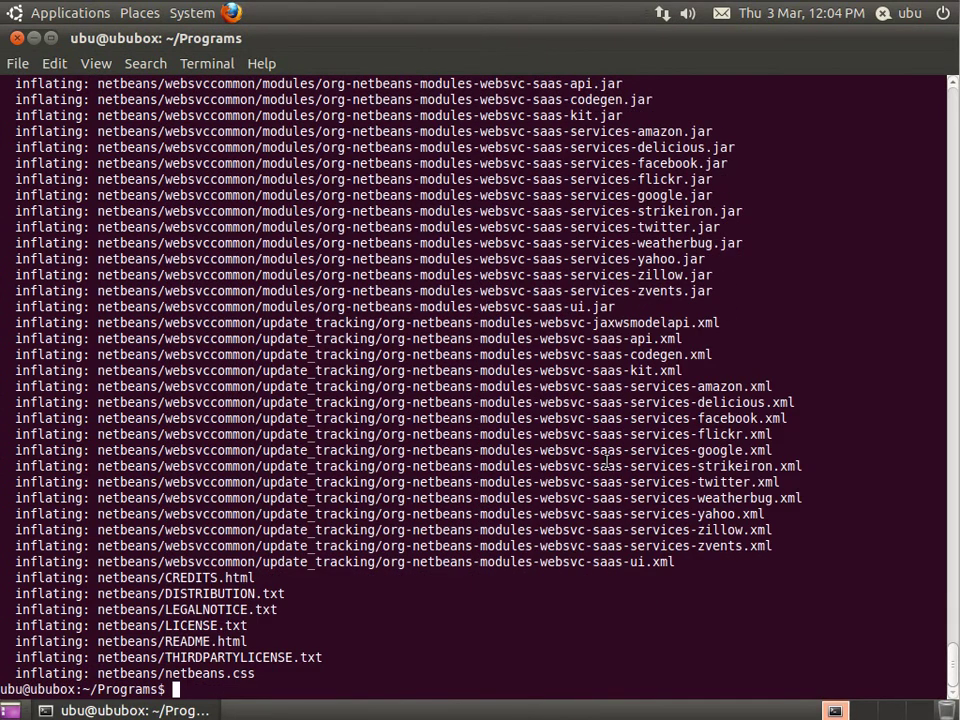
{"action": "type", "text": "clear"}
{"action": "key", "text": "Return"}
{"action": "key", "text": "Up"}
{"action": "key", "text": "Up"}
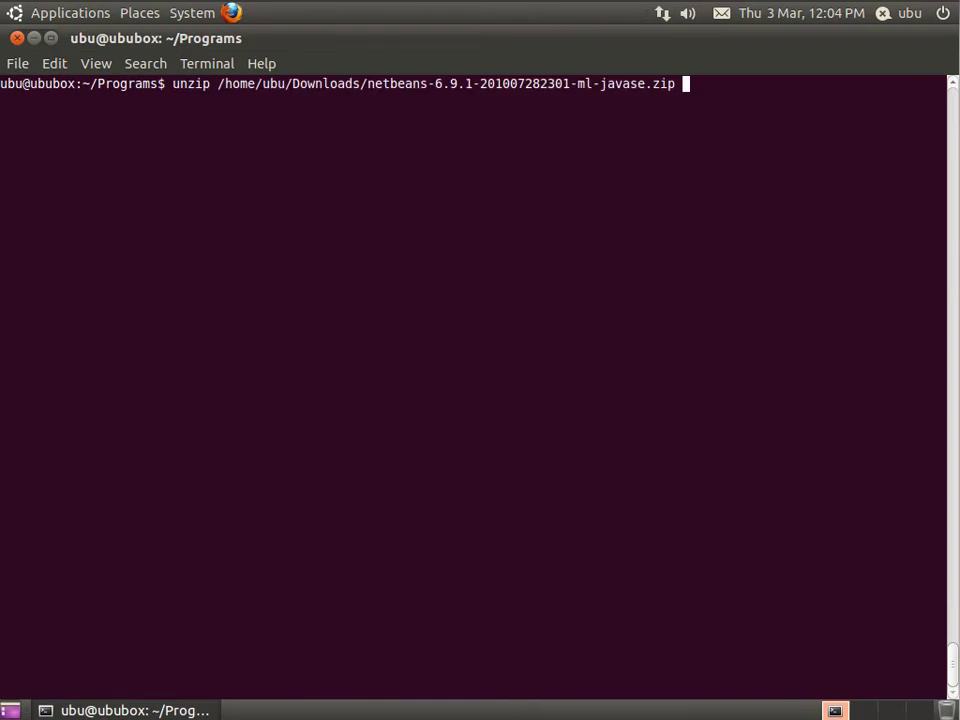
{"action": "key", "text": "ctrl+plus"}
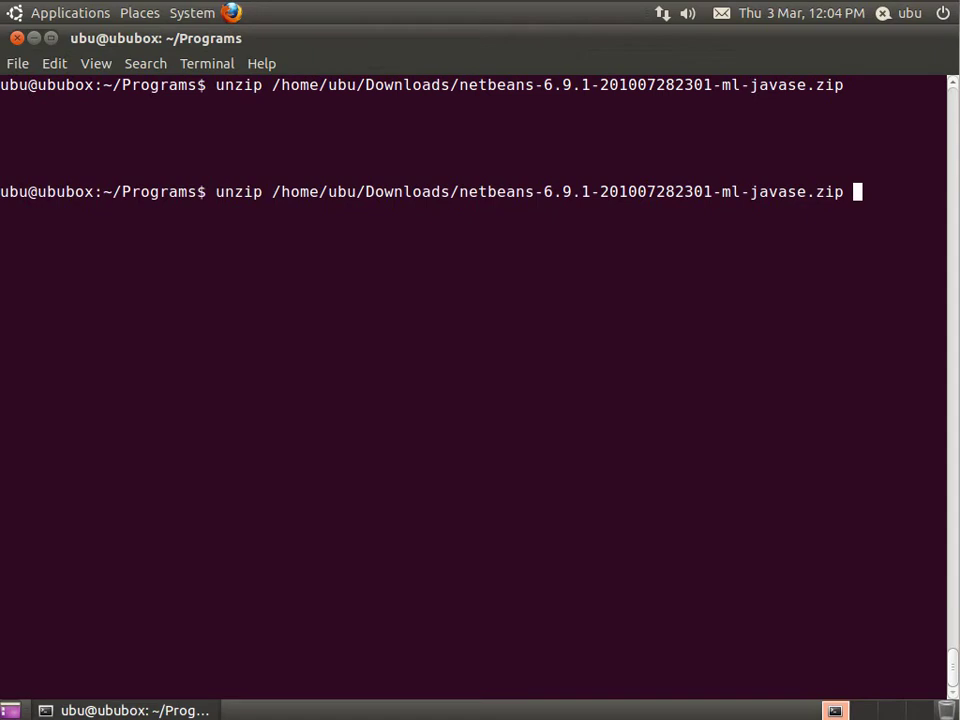
{"action": "left_click_drag", "start_coordinate": [216, 191], "coordinate": [852, 191]}
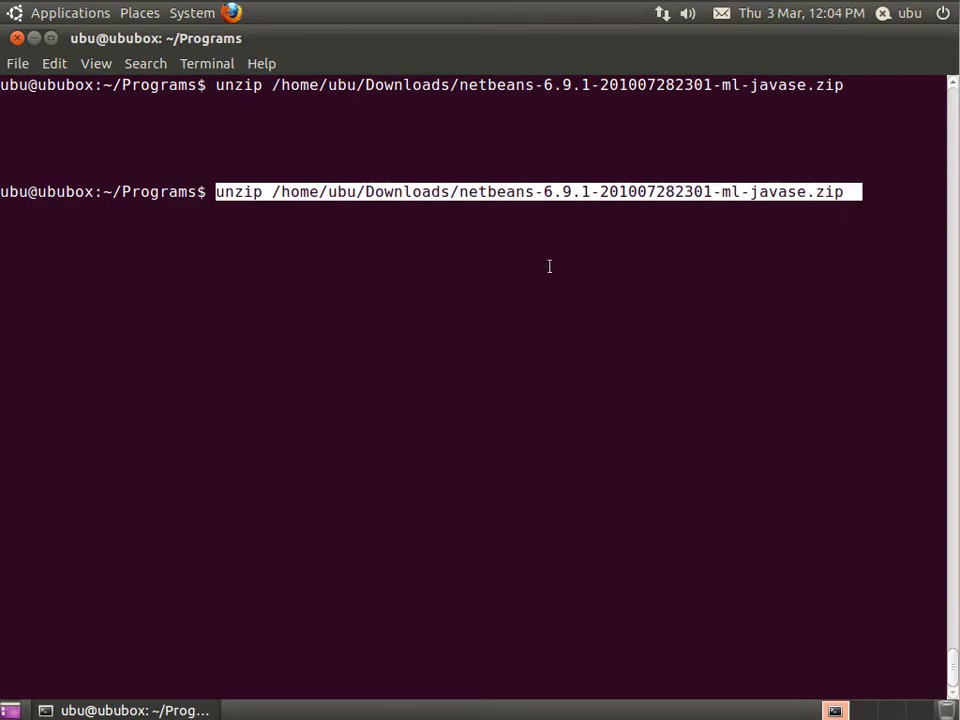
{"action": "left_click", "coordinate": [842, 191]}
{"action": "key", "text": "ctrl+c"}
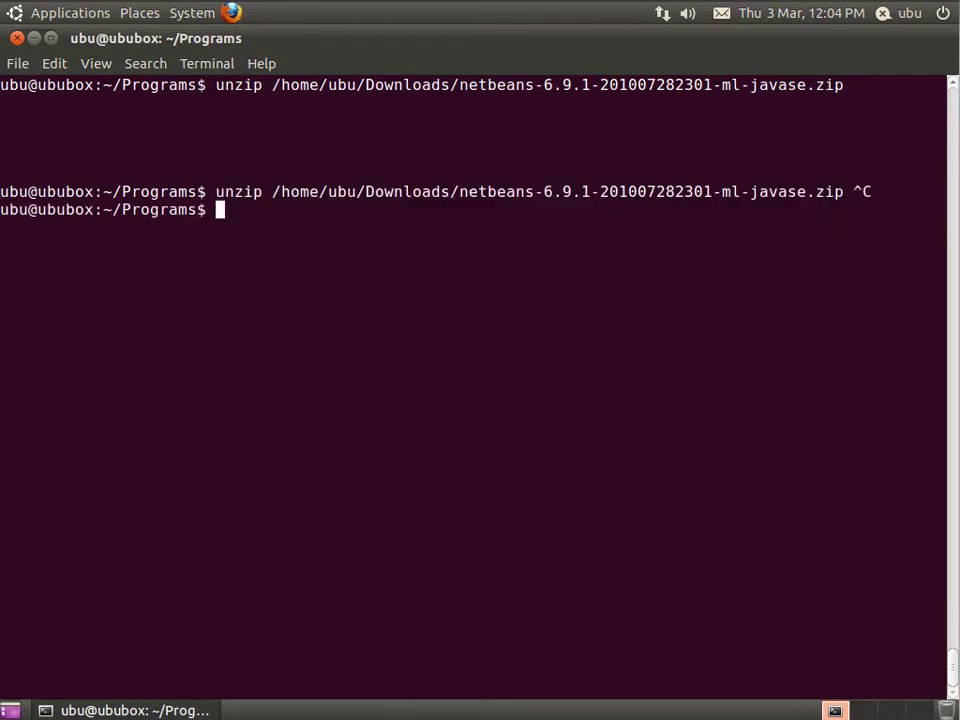
Open ~/Programs in Nautilus with 'nautilus .' and rename the netbeans folder to nb6.9-javase.
{"action": "type", "text": "nautilus "}
{"action": "type", "text": "."}
{"action": "key", "text": "Return"}
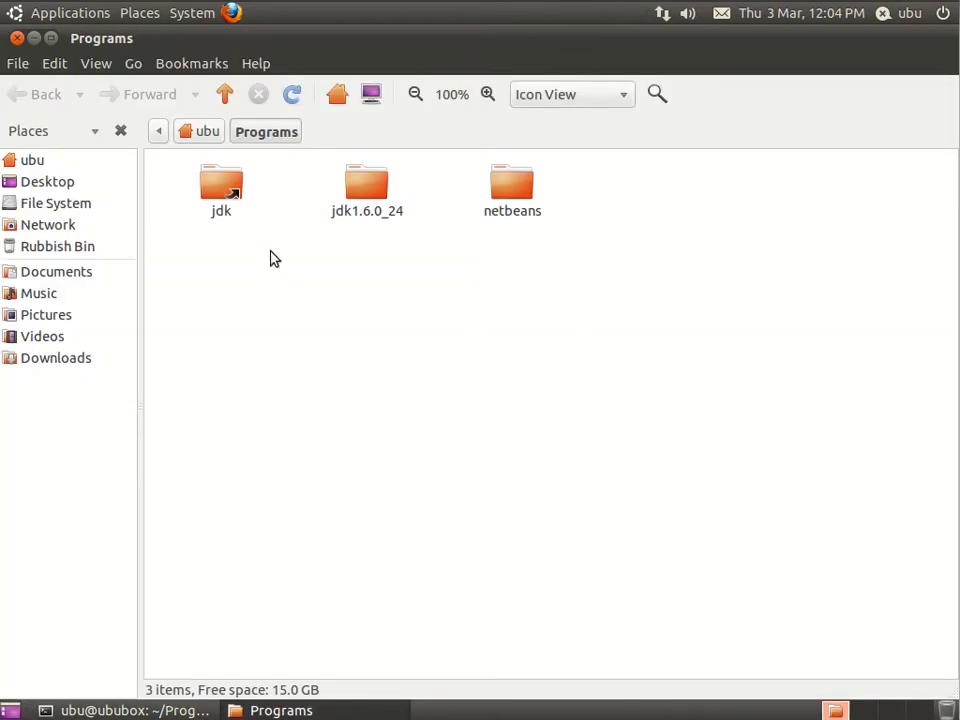
{"action": "left_click", "coordinate": [518, 196]}
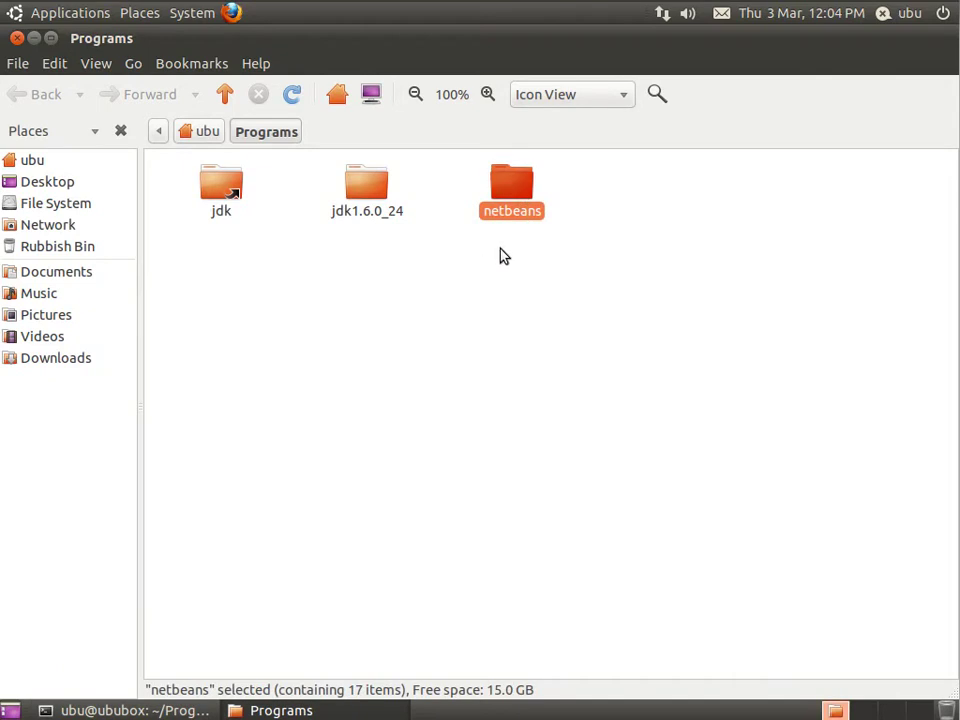
{"action": "right_click", "coordinate": [514, 212]}
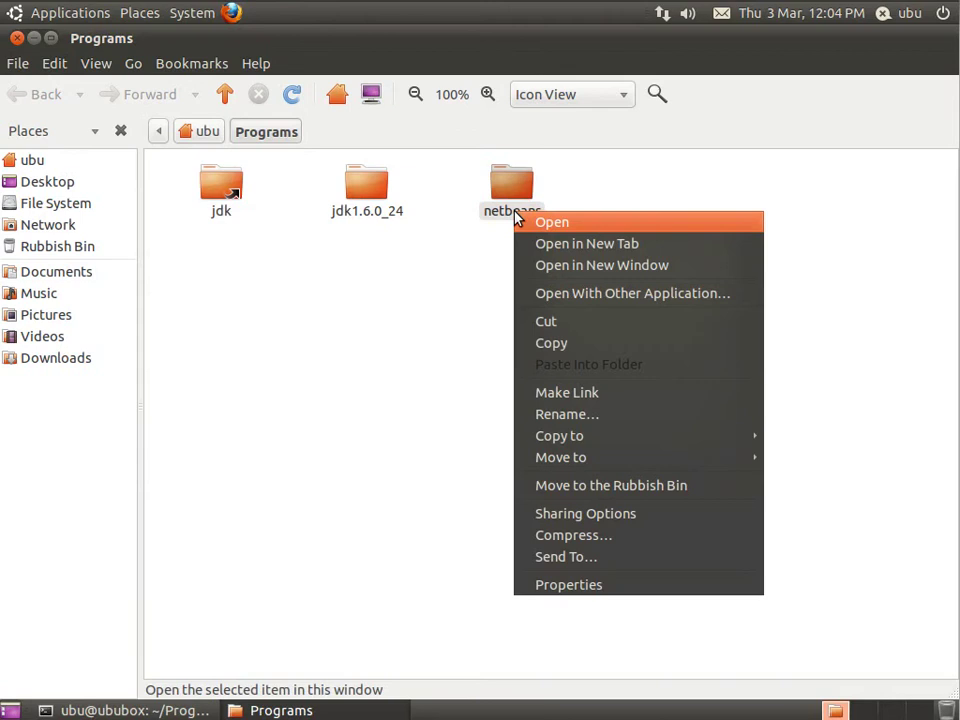
{"action": "left_click", "coordinate": [491, 223]}
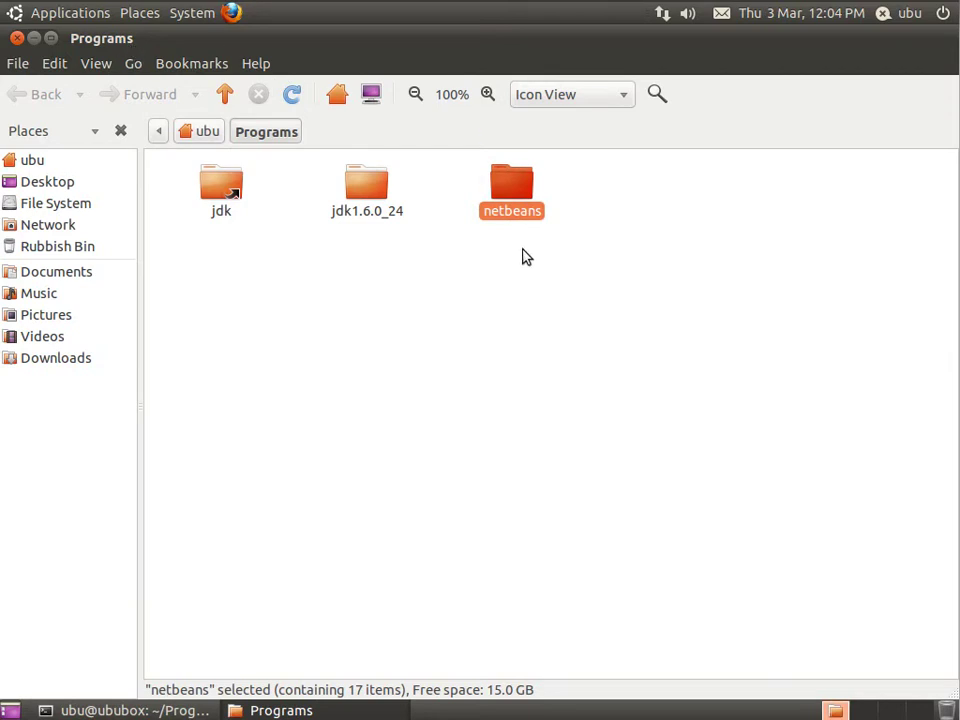
{"action": "right_click", "coordinate": [527, 217]}
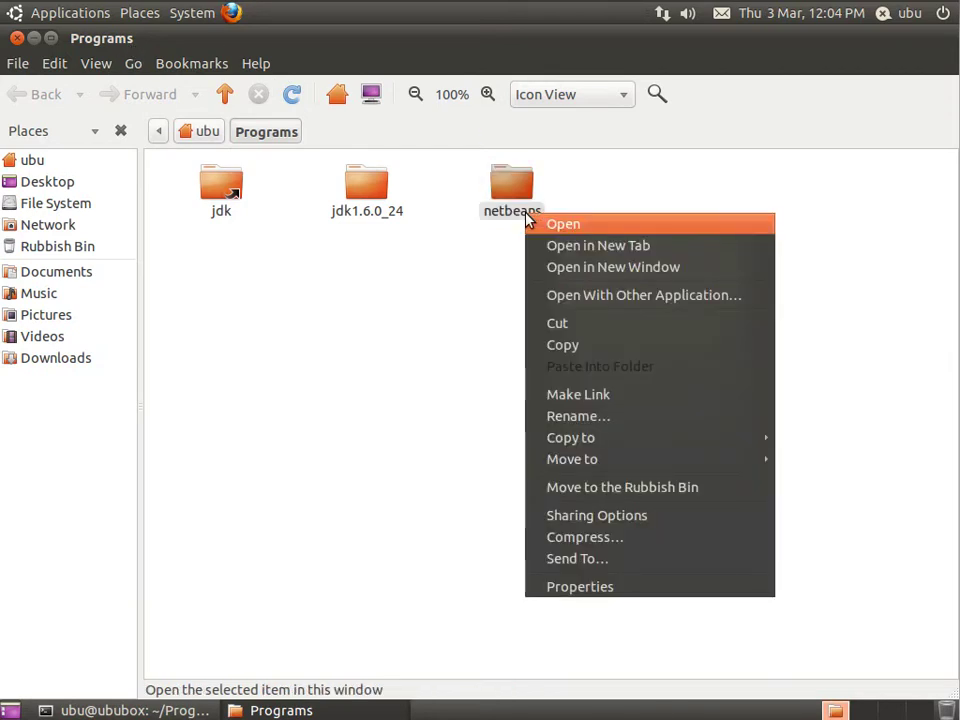
{"action": "left_click", "coordinate": [610, 418]}
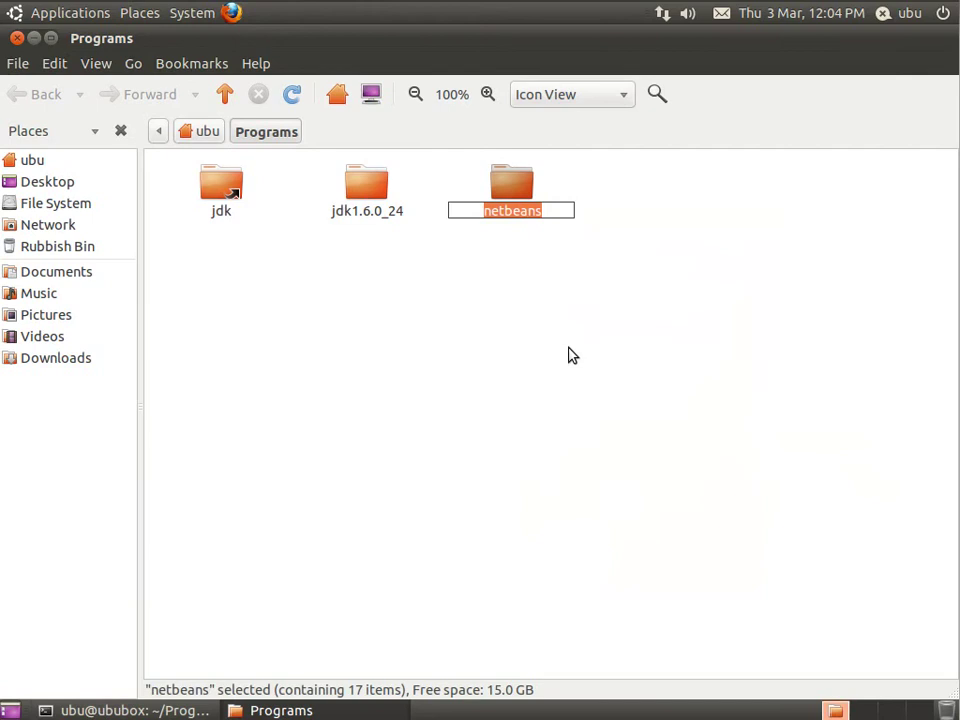
{"action": "type", "text": "nb"}
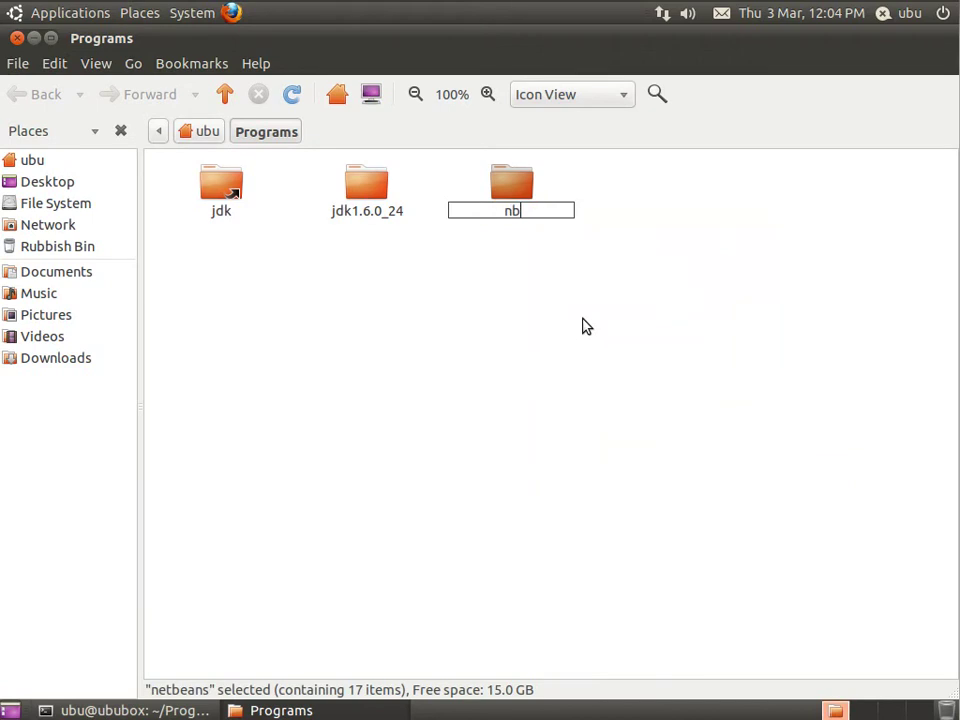
{"action": "type", "text": "6.9-"}
{"action": "type", "text": "javase"}
{"action": "key", "text": "Return"}
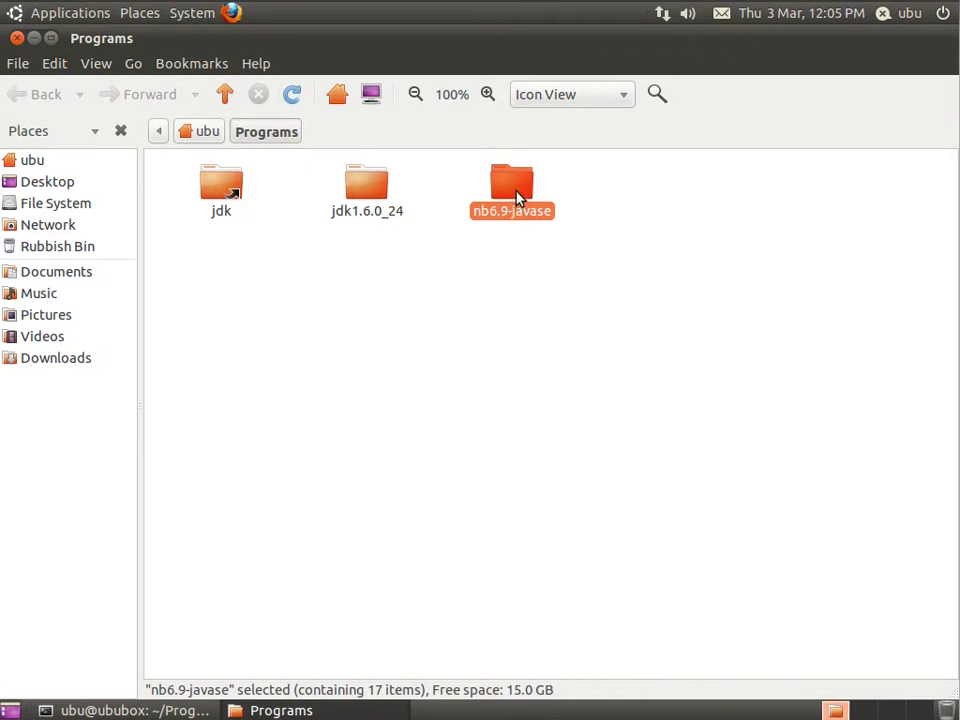
Create a new folder named netbeans_config in Programs.
{"action": "left_click", "coordinate": [508, 286]}
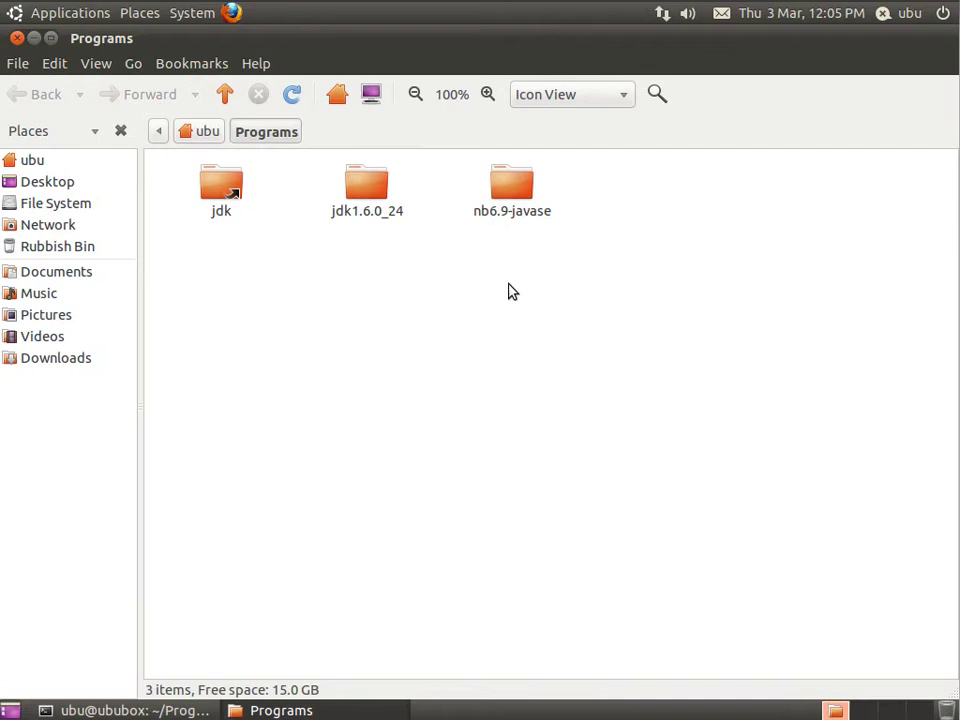
{"action": "key", "text": "ctrl+shift+n"}
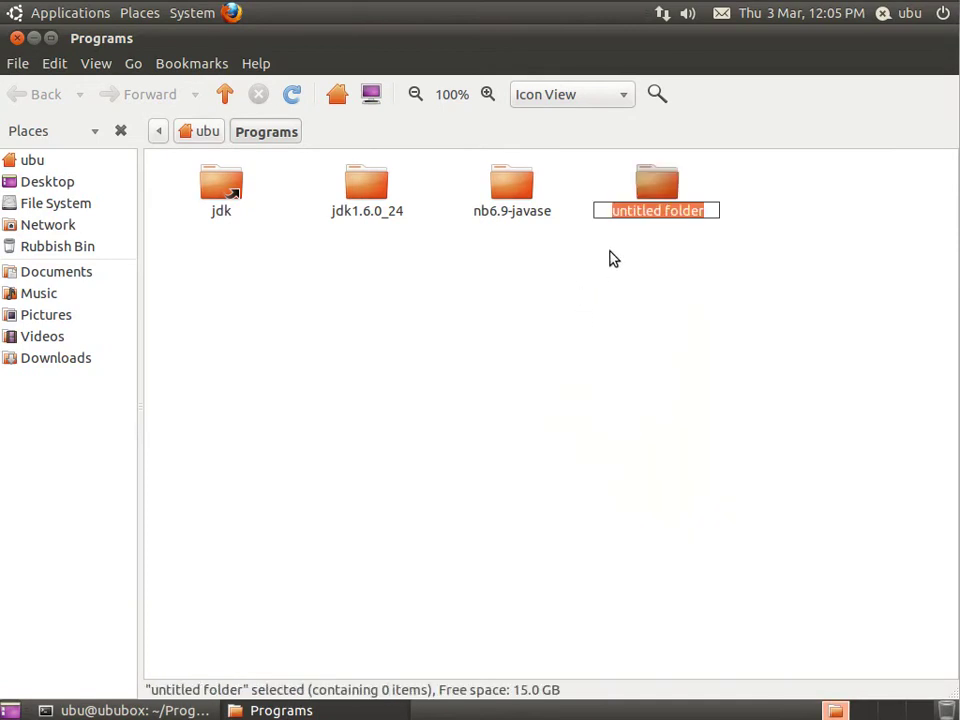
{"action": "type", "text": "netb"}
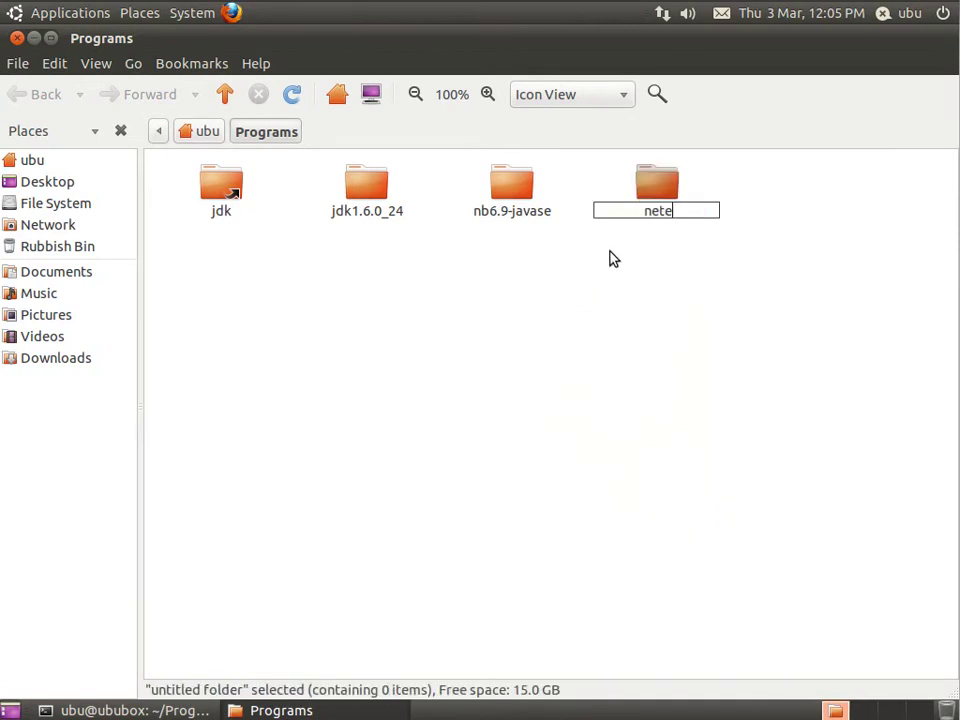
{"action": "type", "text": "eans_co"}
{"action": "type", "text": "nfig"}
{"action": "key", "text": "Return"}
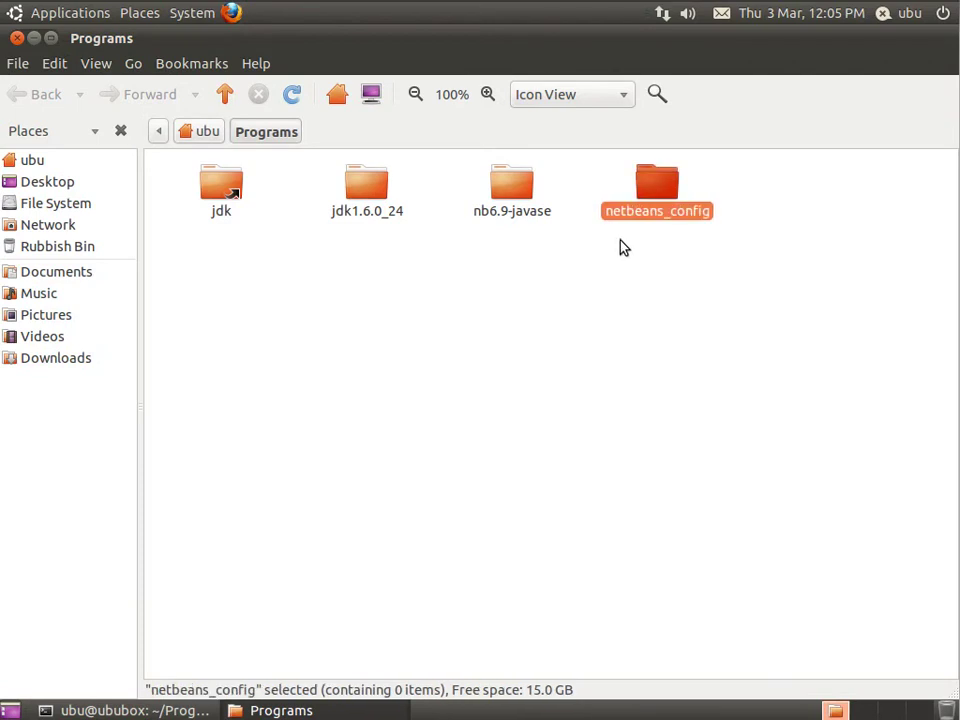
Inside netbeans_config, create a subfolder named nb-6.9-javase.
{"action": "double_click", "coordinate": [650, 195]}
{"action": "right_click", "coordinate": [369, 311]}
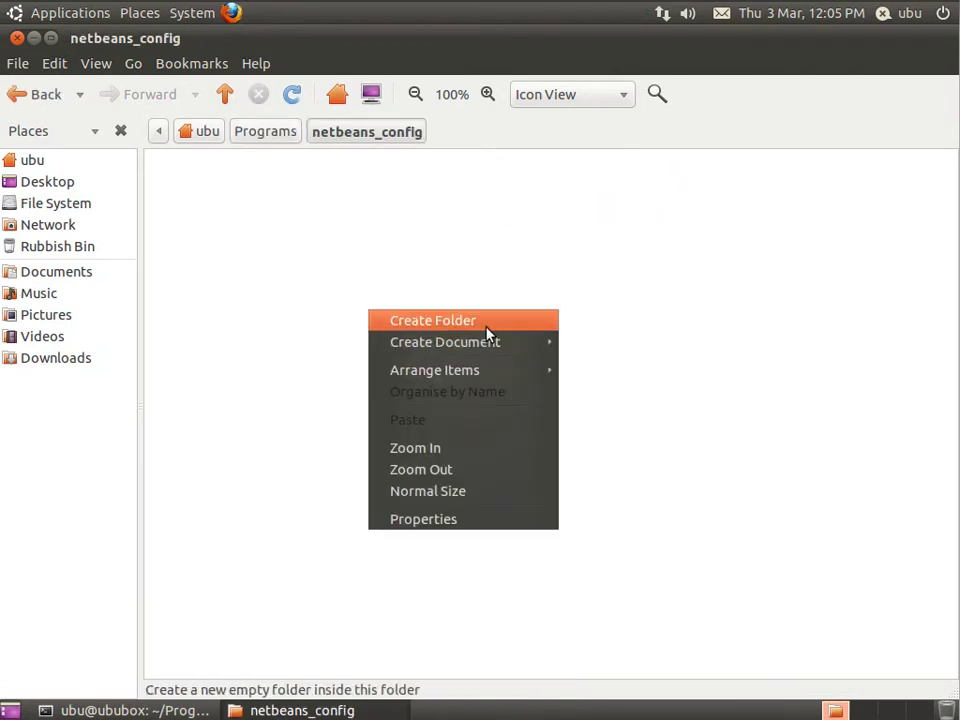
{"action": "left_click", "coordinate": [487, 328]}
{"action": "type", "text": "n"}
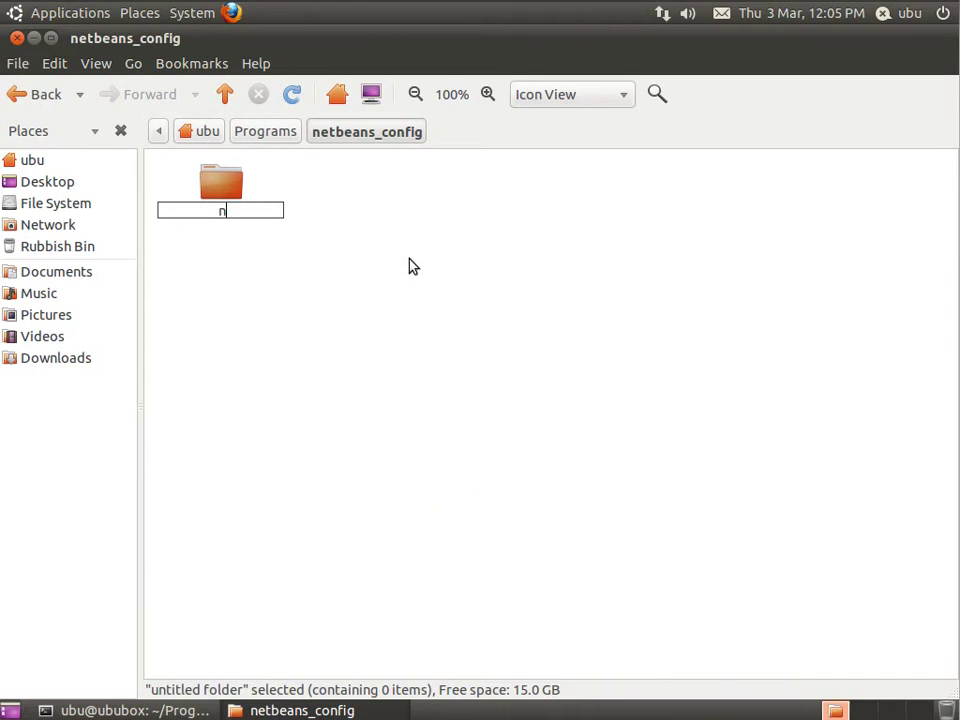
{"action": "type", "text": "b-6.9."}
{"action": "key", "text": "BackSpace"}
{"action": "type", "text": "-javase"}
{"action": "key", "text": "Return"}
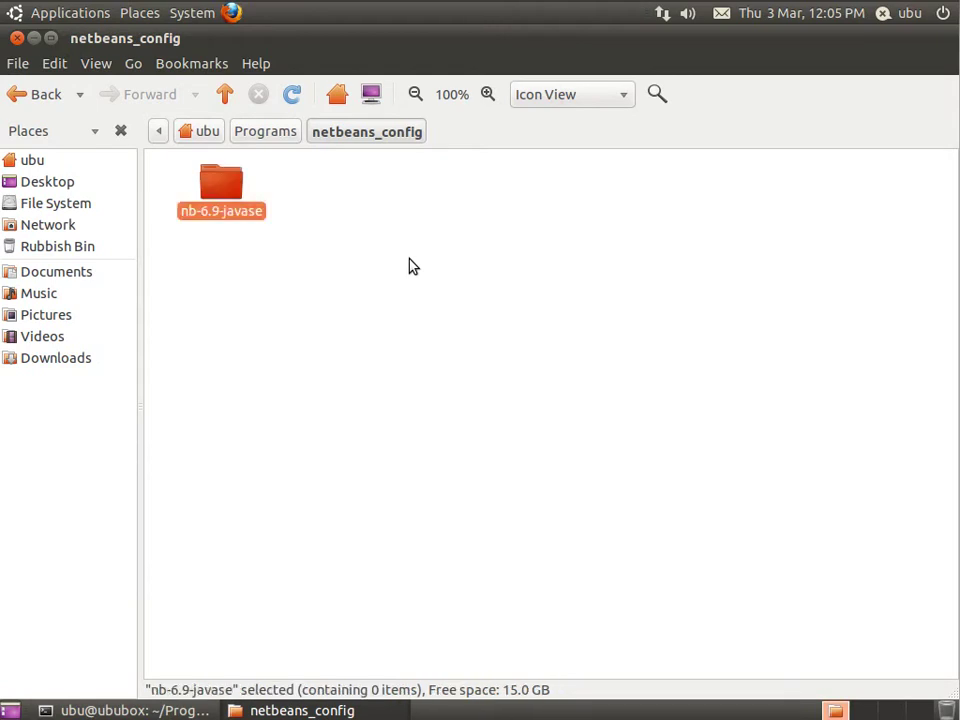
{"action": "left_click", "coordinate": [282, 139]}
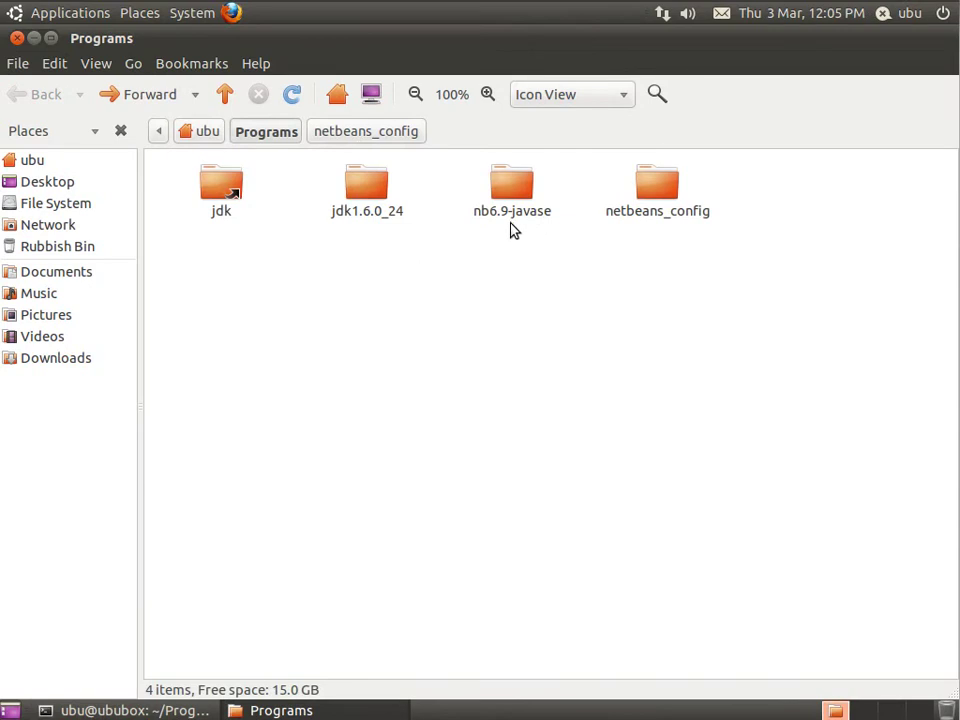
Rename the subfolder to nb6.9-javase and return to Programs.
{"action": "double_click", "coordinate": [647, 214]}
{"action": "right_click", "coordinate": [229, 214]}
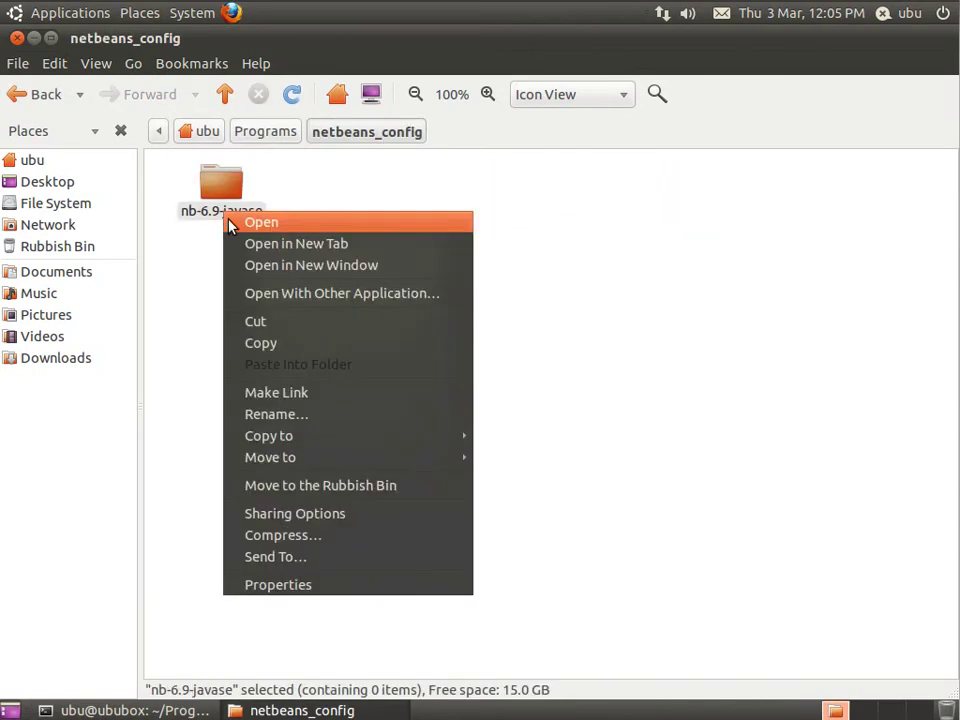
{"action": "left_click", "coordinate": [302, 416]}
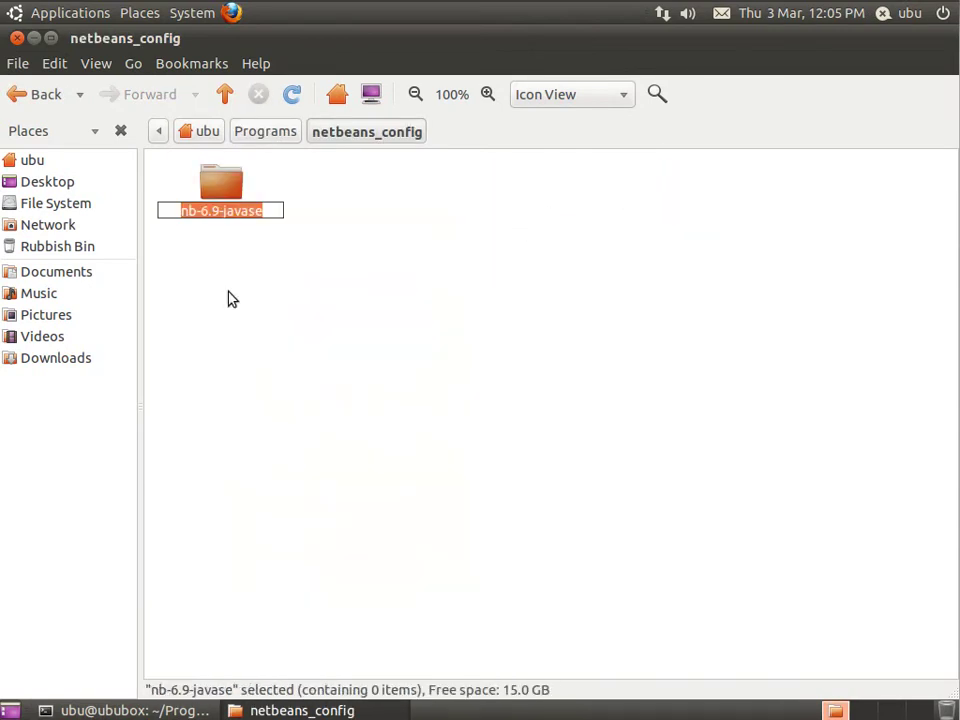
{"action": "left_click", "coordinate": [204, 215]}
{"action": "key", "text": "BackSpace"}
{"action": "key", "text": "Return"}
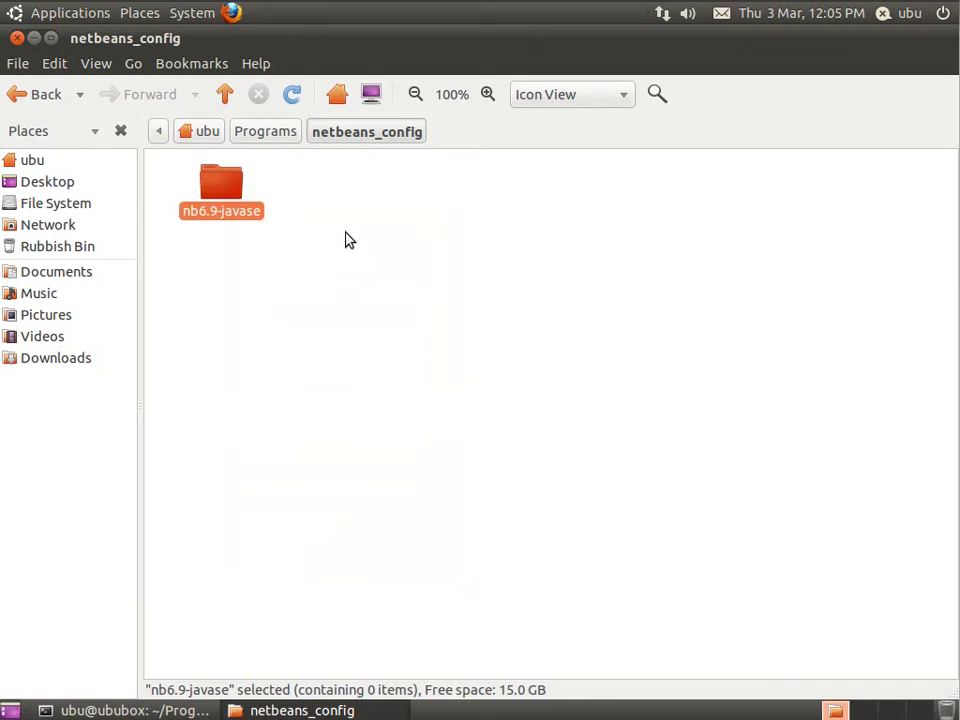
{"action": "left_click", "coordinate": [280, 137]}
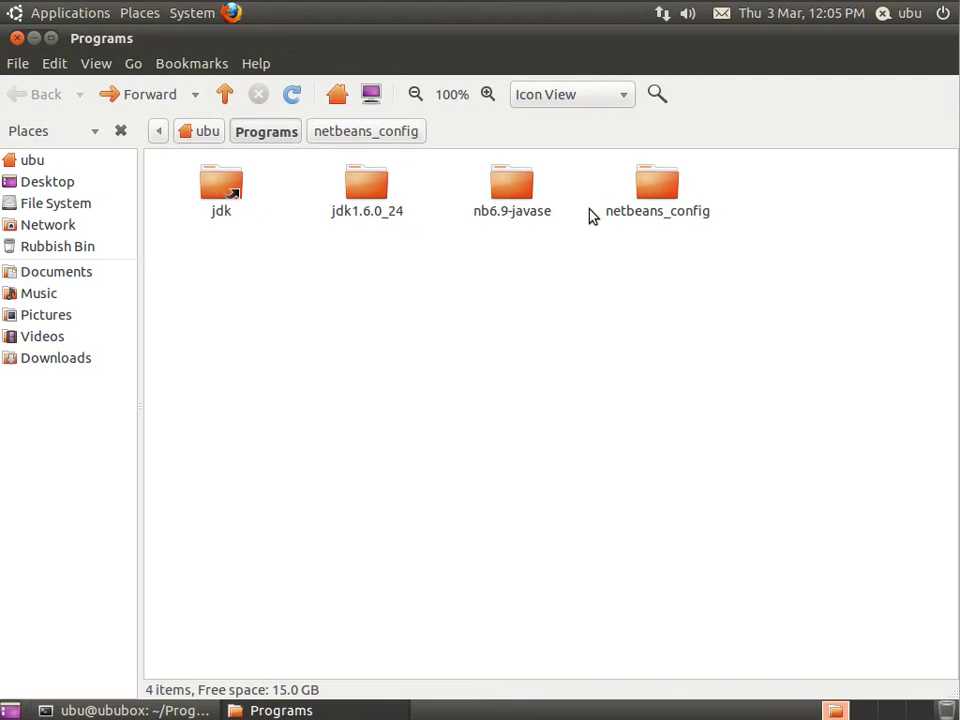
Navigate into nb6.9-javase/etc and bring up the Open With choices for netbeans.conf.
{"action": "double_click", "coordinate": [640, 214]}
{"action": "left_click", "coordinate": [268, 131]}
{"action": "double_click", "coordinate": [516, 200]}
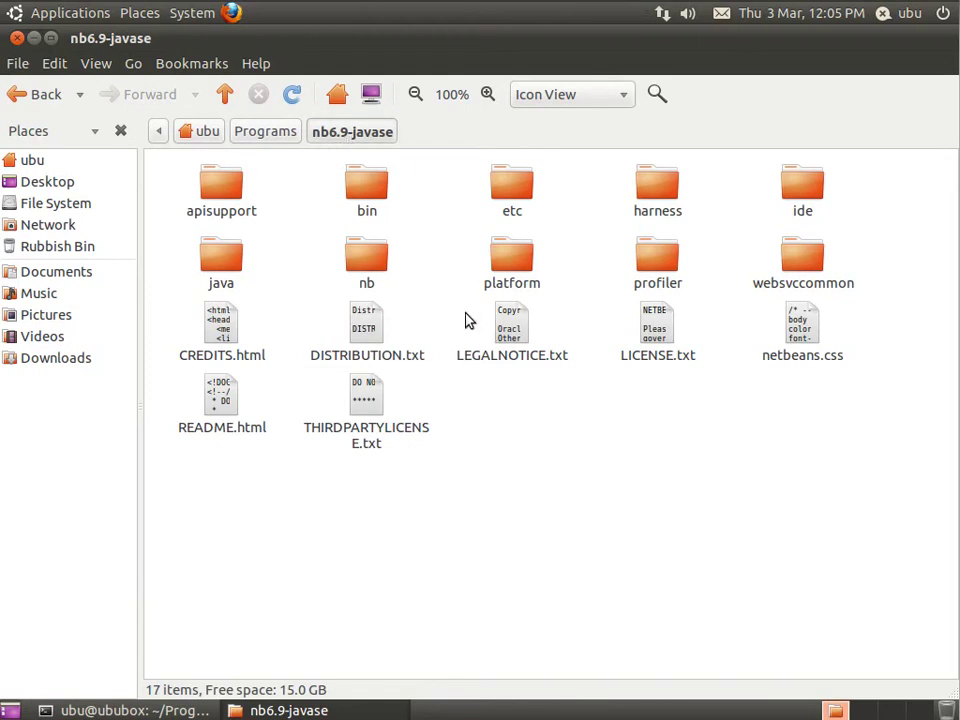
{"action": "double_click", "coordinate": [513, 197]}
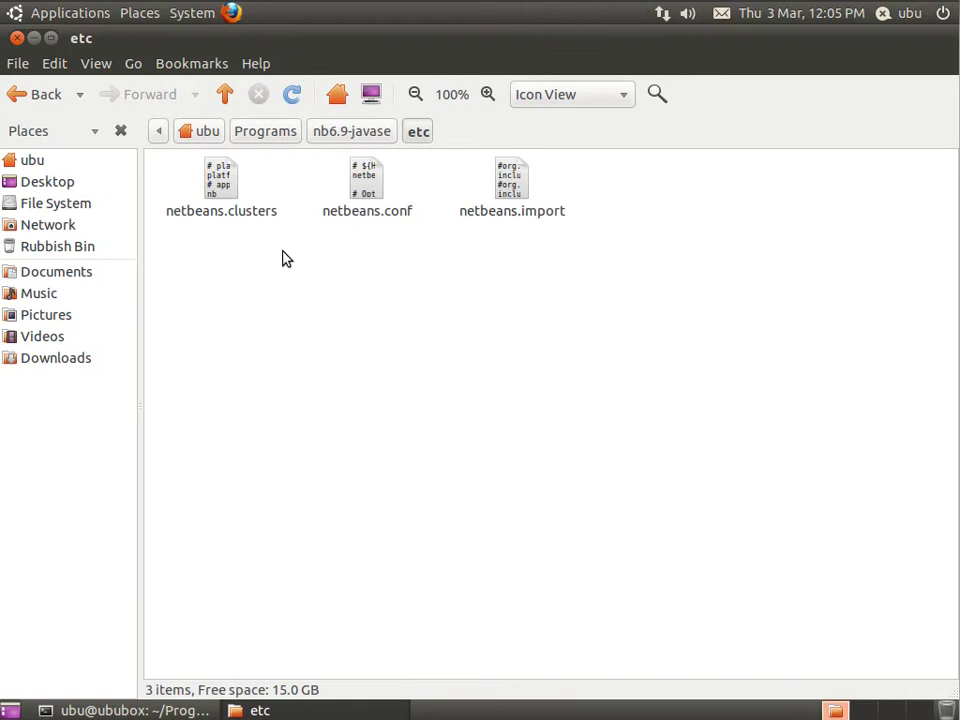
{"action": "right_click", "coordinate": [362, 197]}
{"action": "key", "text": "Escape"}
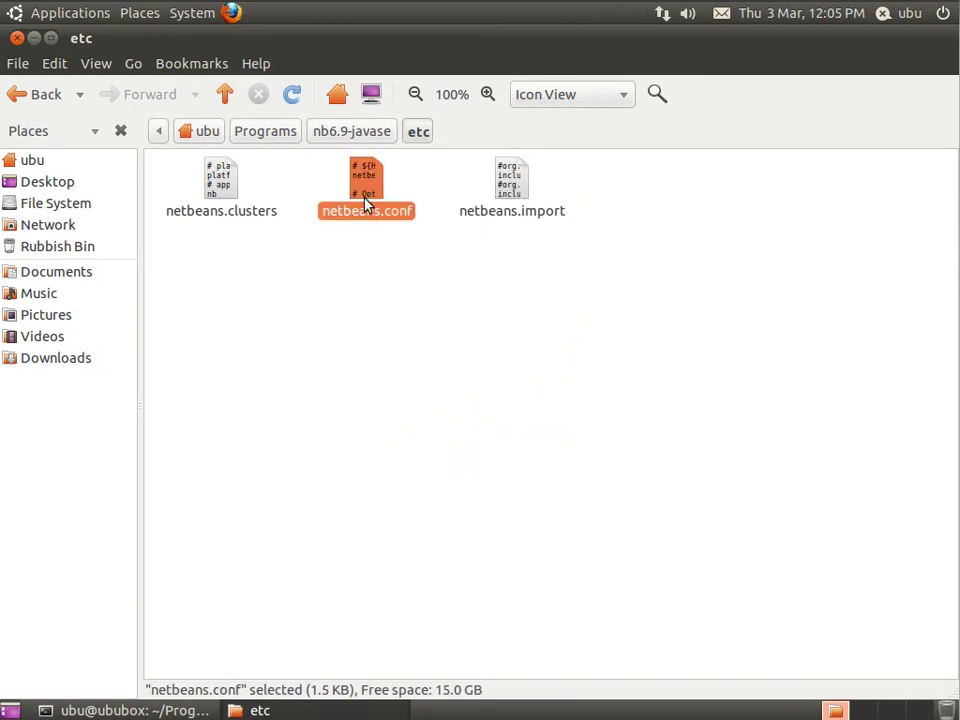
{"action": "right_click", "coordinate": [365, 203]}
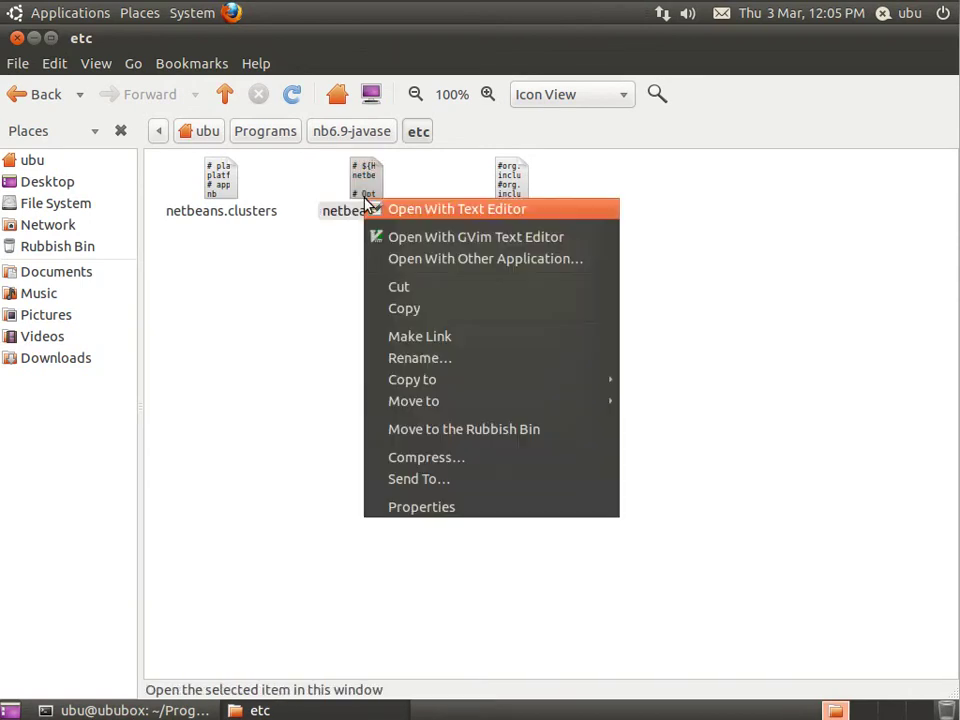
Open netbeans.conf in GVim and set netbeans_default_userdir to ${HOME}/Programs/netbeans_config/nb6.9-javase.
{"action": "left_click", "coordinate": [455, 238]}
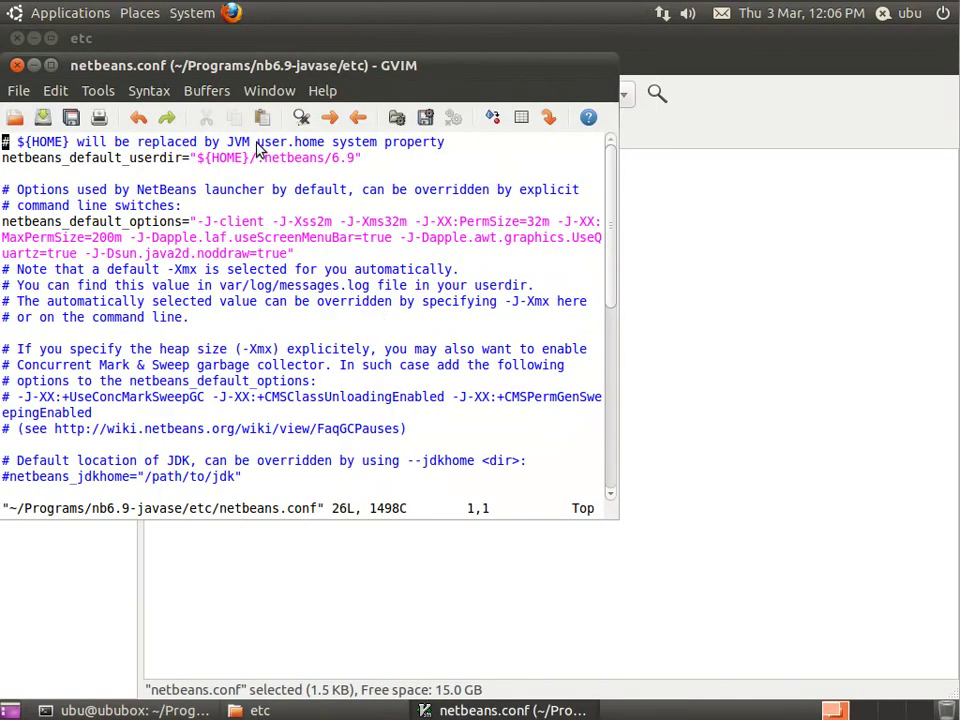
{"action": "left_click_drag", "start_coordinate": [307, 66], "coordinate": [495, 210]}
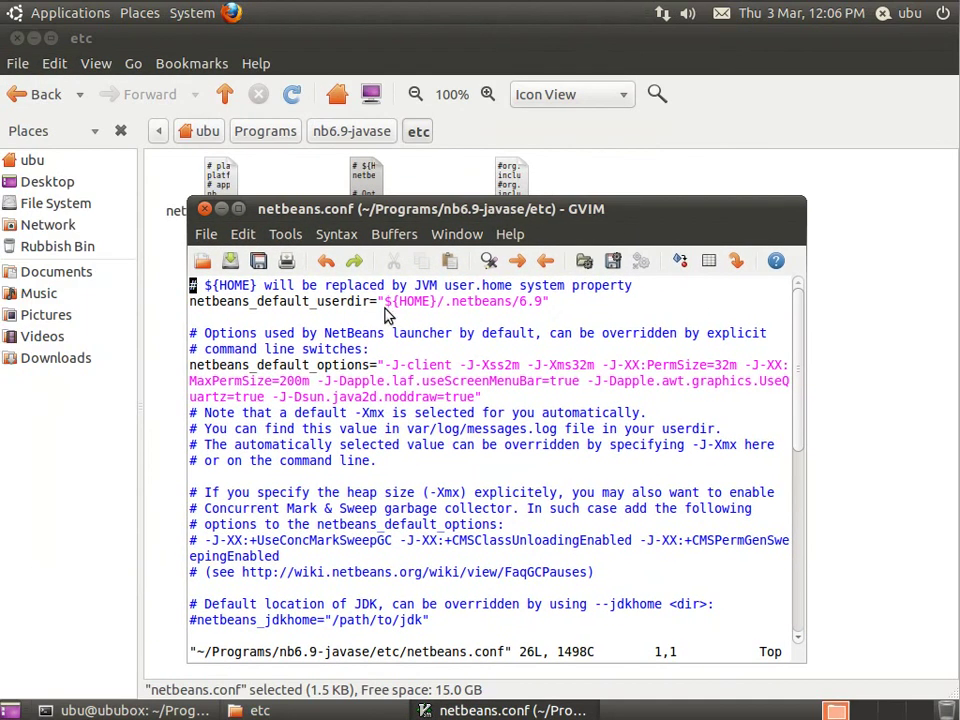
{"action": "left_click", "coordinate": [453, 301]}
{"action": "key", "text": "x"}
{"action": "type", "text": "cw"}
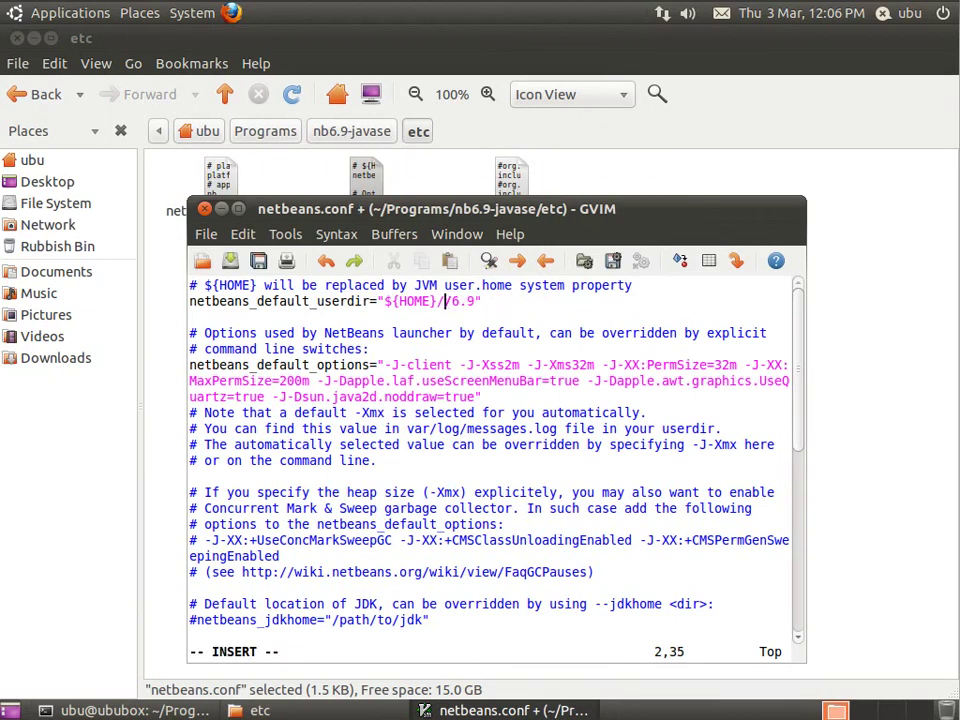
{"action": "type", "text": "prog"}
{"action": "key", "text": "BackSpace"}
{"action": "key", "text": "BackSpace"}
{"action": "key", "text": "BackSpace"}
{"action": "type", "text": "Programs/netbea"}
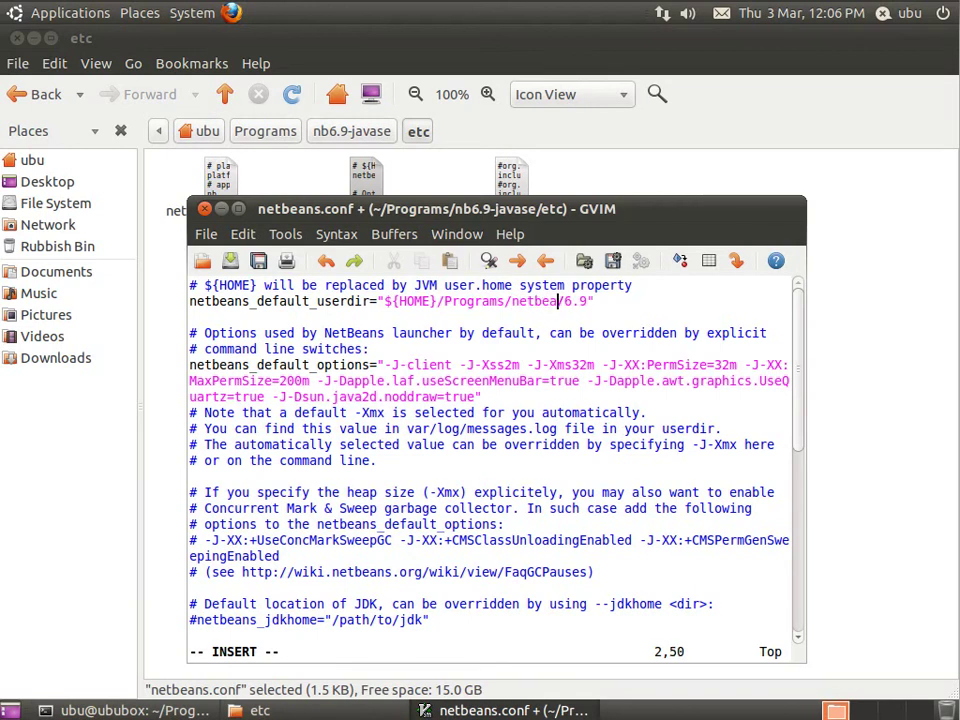
{"action": "type", "text": "ns_co"}
{"action": "type", "text": "nfig"}
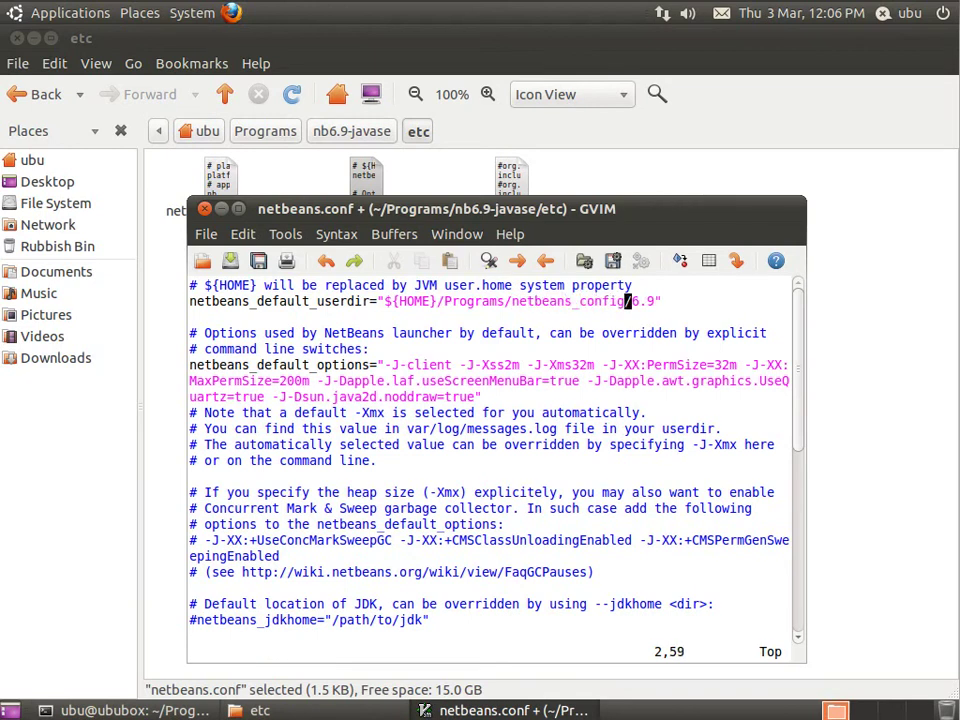
{"action": "type", "text": "/nb"}
{"action": "key", "text": "Right"}
{"action": "key", "text": "Right"}
{"action": "key", "text": "Right"}
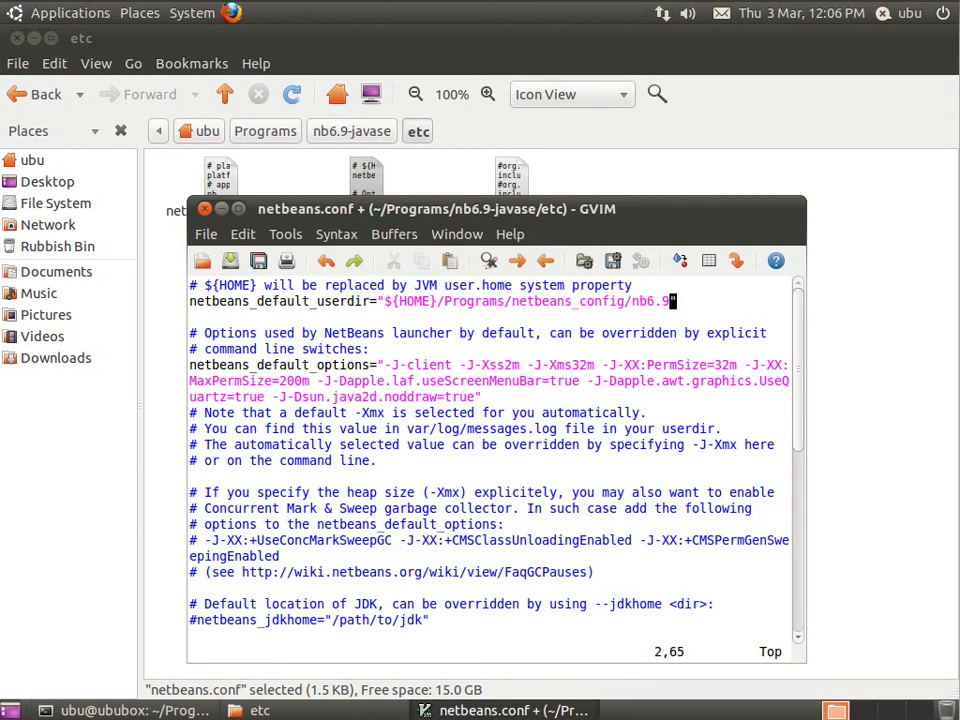
{"action": "type", "text": "-javase"}
{"action": "key", "text": "Escape"}
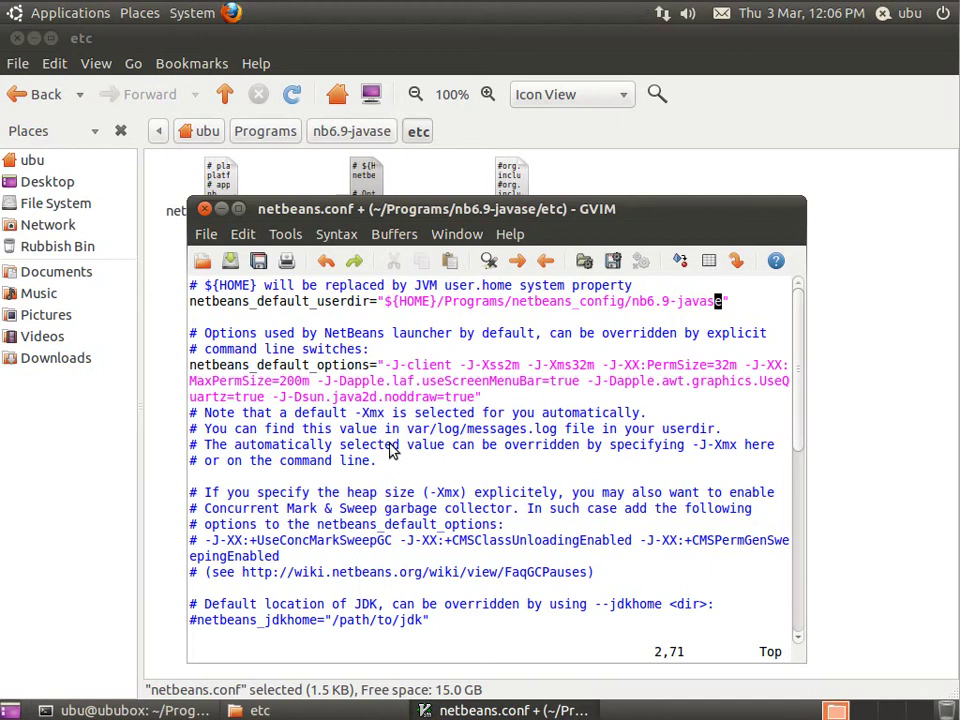
Duplicate the commented netbeans_jdkhome line, uncomment it, and set its value to "${HOME}/Programs/jdk".
{"action": "scroll", "coordinate": [392, 450], "scroll_direction": "down", "scroll_amount": 3}
{"action": "scroll", "coordinate": [302, 456], "scroll_direction": "down", "scroll_amount": 1}
{"action": "left_click", "coordinate": [230, 398]}
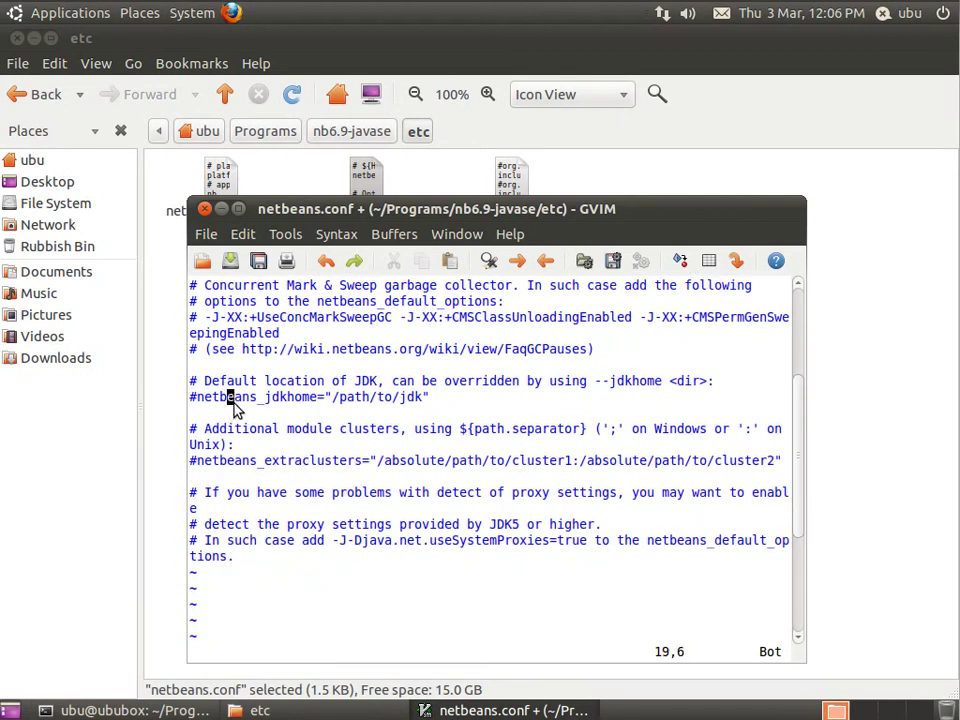
{"action": "key", "text": "y"}
{"action": "key", "text": "y"}
{"action": "key", "text": "p"}
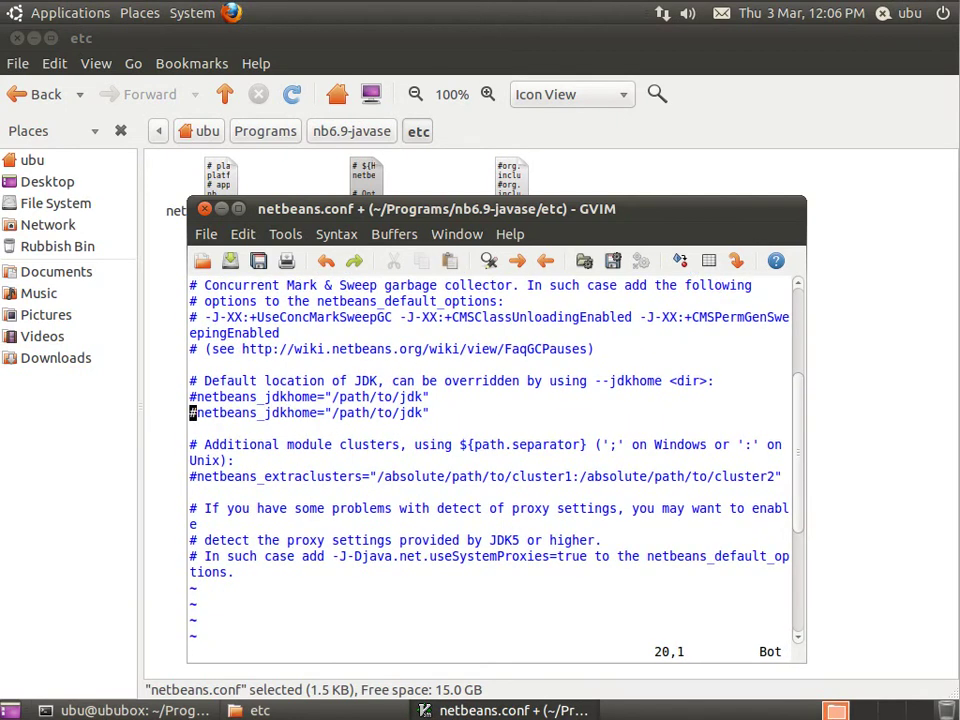
{"action": "key", "text": "x"}
{"action": "key", "text": "l"}
{"action": "key", "text": "l"}
{"action": "key", "text": "l"}
{"action": "key", "text": "l"}
{"action": "key", "text": "l"}
{"action": "key", "text": "l"}
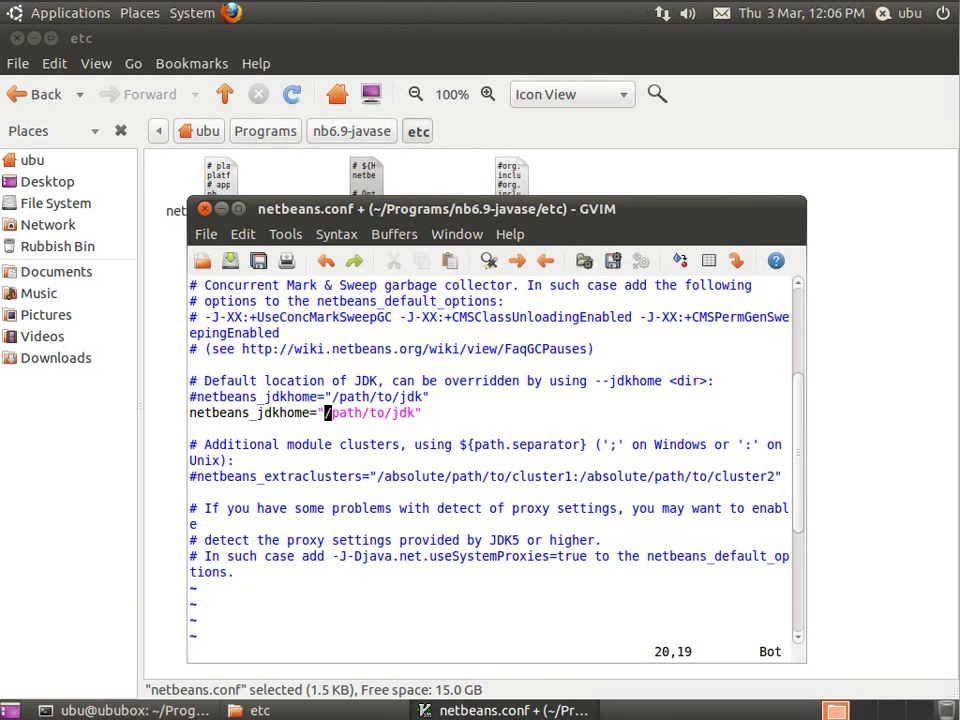
{"action": "type", "text": "i$"}
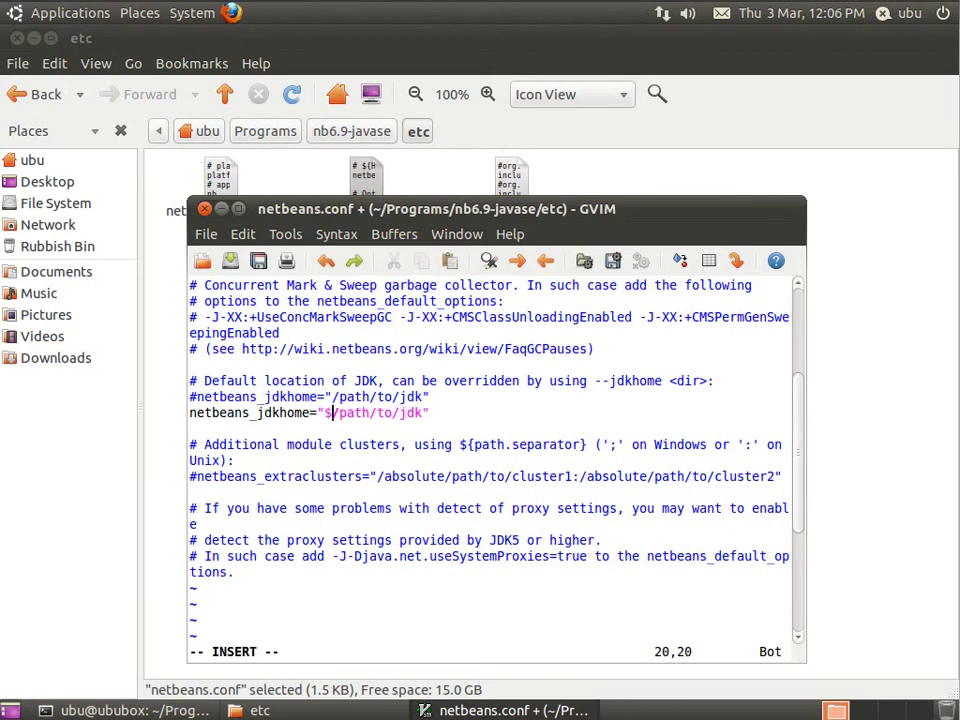
{"action": "type", "text": "{HOM"}
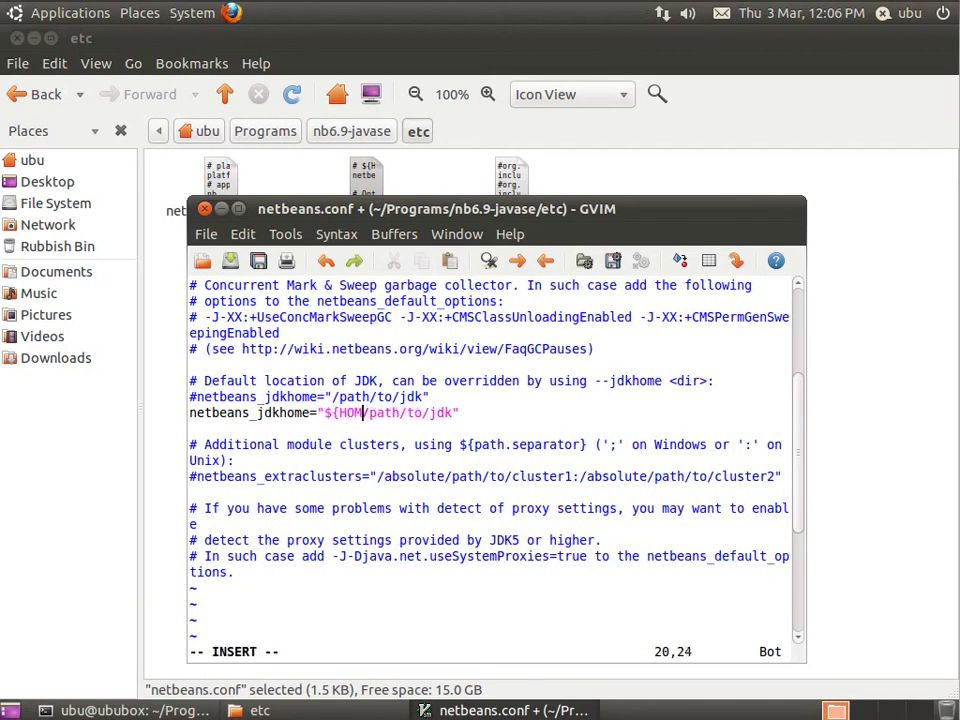
{"action": "type", "text": "E}/pR"}
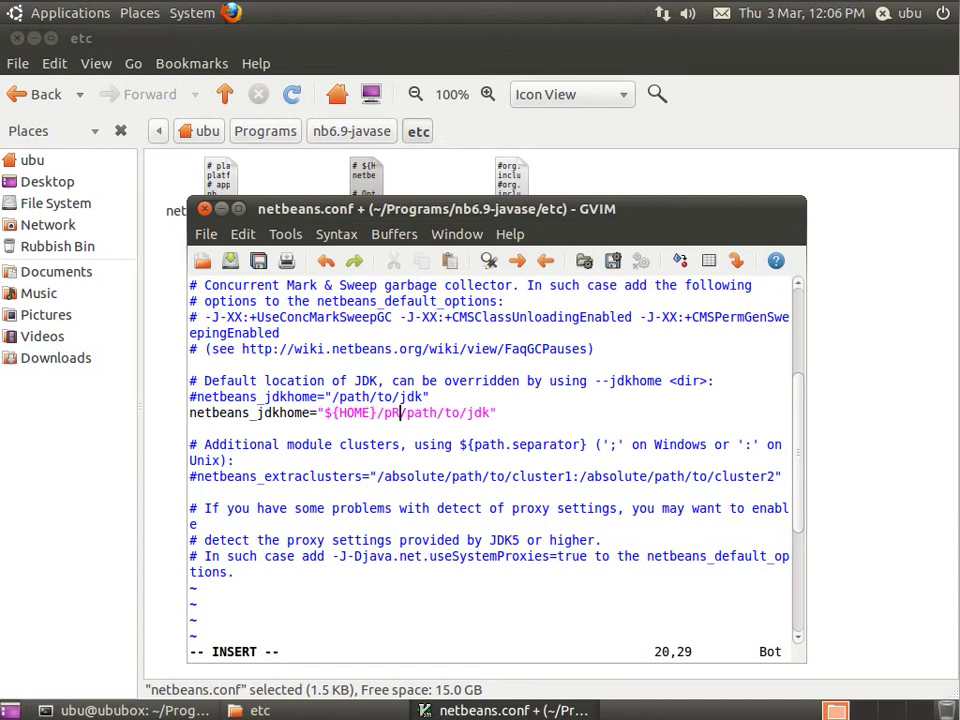
{"action": "key", "text": "BackSpace"}
{"action": "key", "text": "BackSpace"}
{"action": "type", "text": "Pro"}
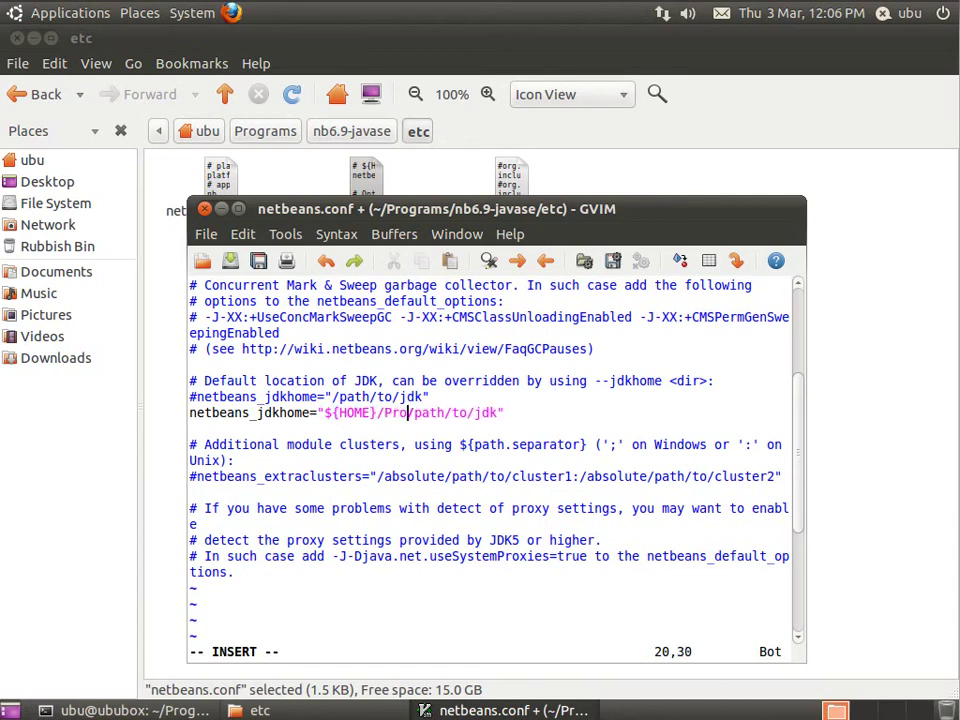
{"action": "type", "text": "grams/jdk"}
{"action": "key", "text": "Escape"}
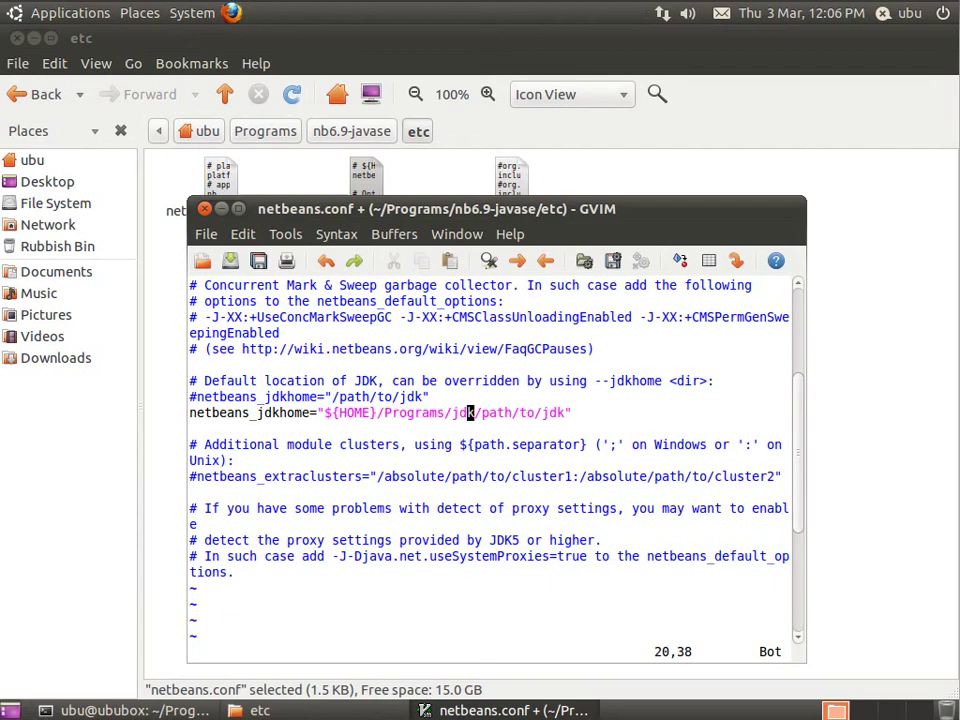
{"action": "type", "text": "ldt\""}
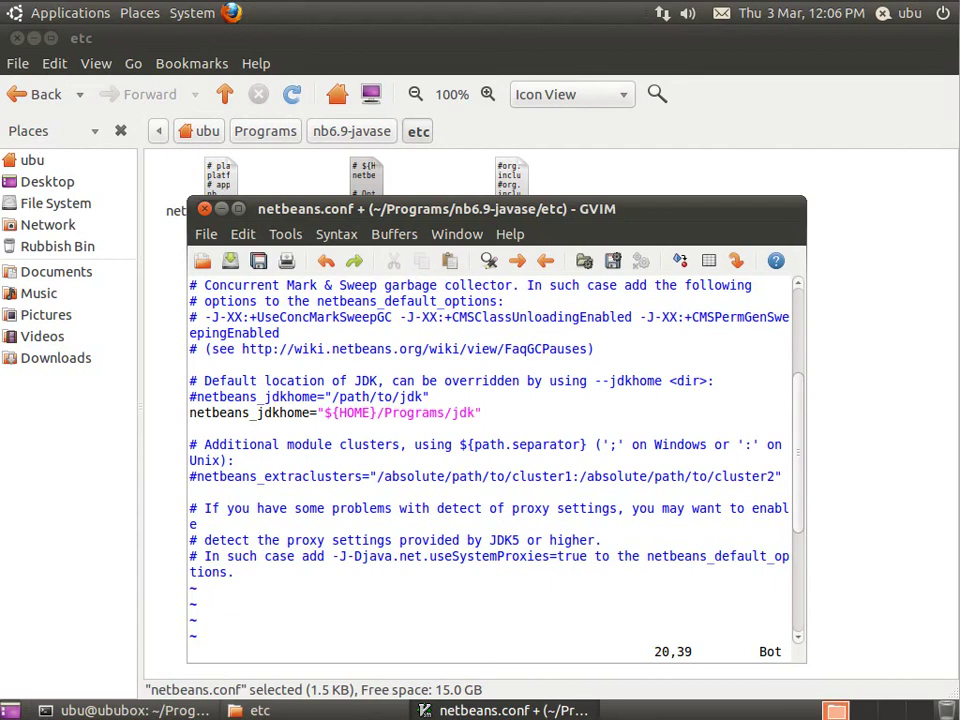
Review the edited netbeans.conf, save it and close GVim.
{"action": "scroll", "coordinate": [375, 495], "scroll_direction": "down", "scroll_amount": 1}
{"action": "scroll", "coordinate": [375, 495], "scroll_direction": "down", "scroll_amount": 1}
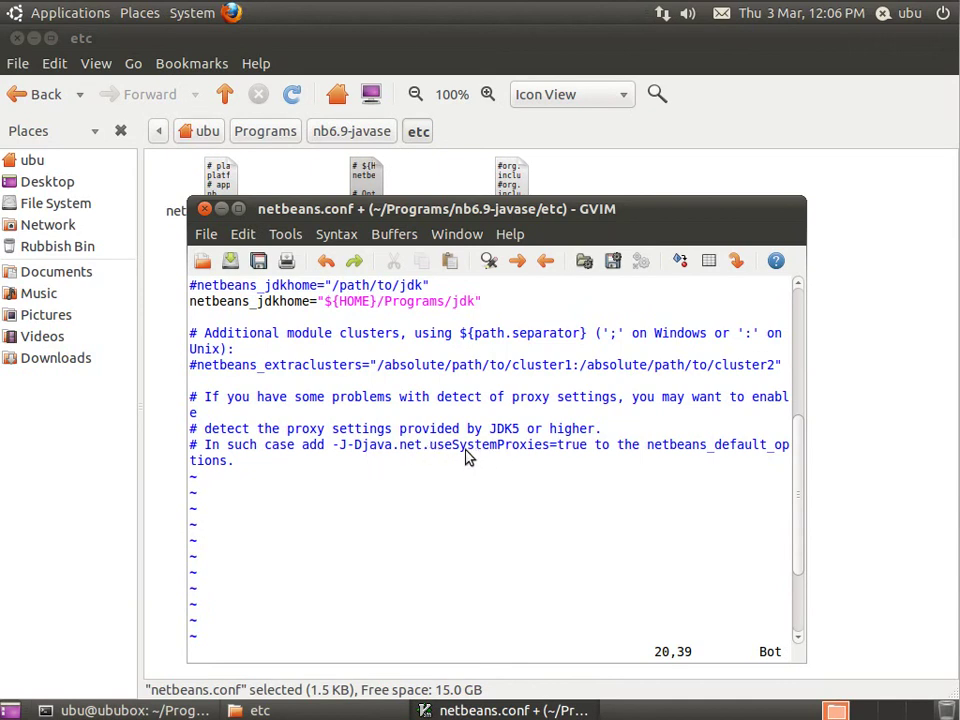
{"action": "scroll", "coordinate": [426, 418], "scroll_direction": "up", "scroll_amount": 2}
{"action": "scroll", "coordinate": [422, 444], "scroll_direction": "up", "scroll_amount": 2}
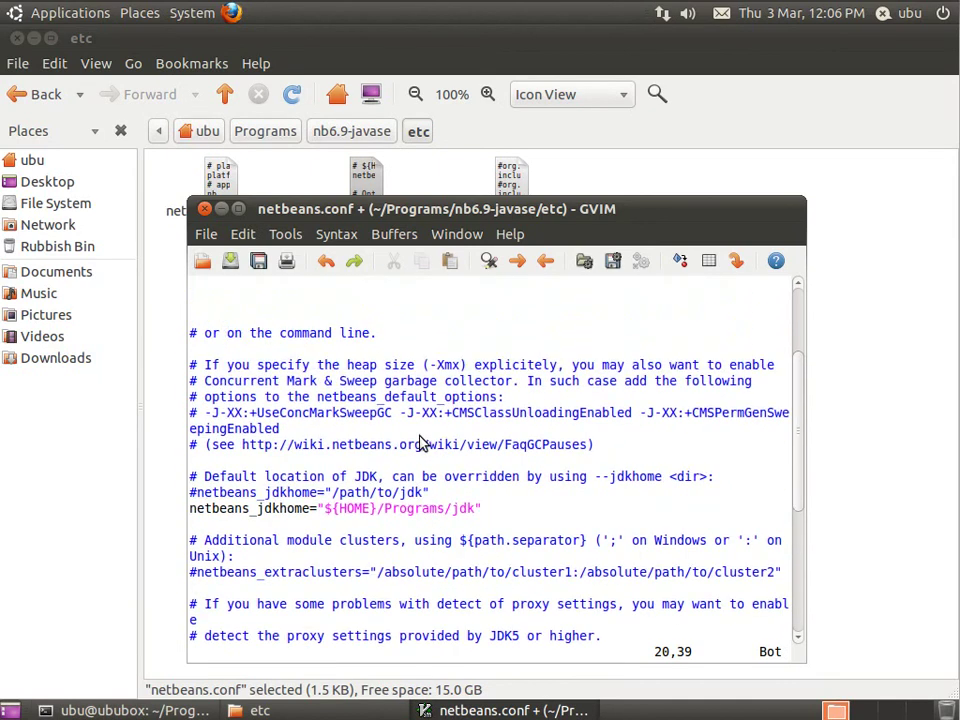
{"action": "scroll", "coordinate": [422, 483], "scroll_direction": "up", "scroll_amount": 3}
{"action": "scroll", "coordinate": [422, 483], "scroll_direction": "down", "scroll_amount": 1}
{"action": "scroll", "coordinate": [422, 483], "scroll_direction": "down", "scroll_amount": 2}
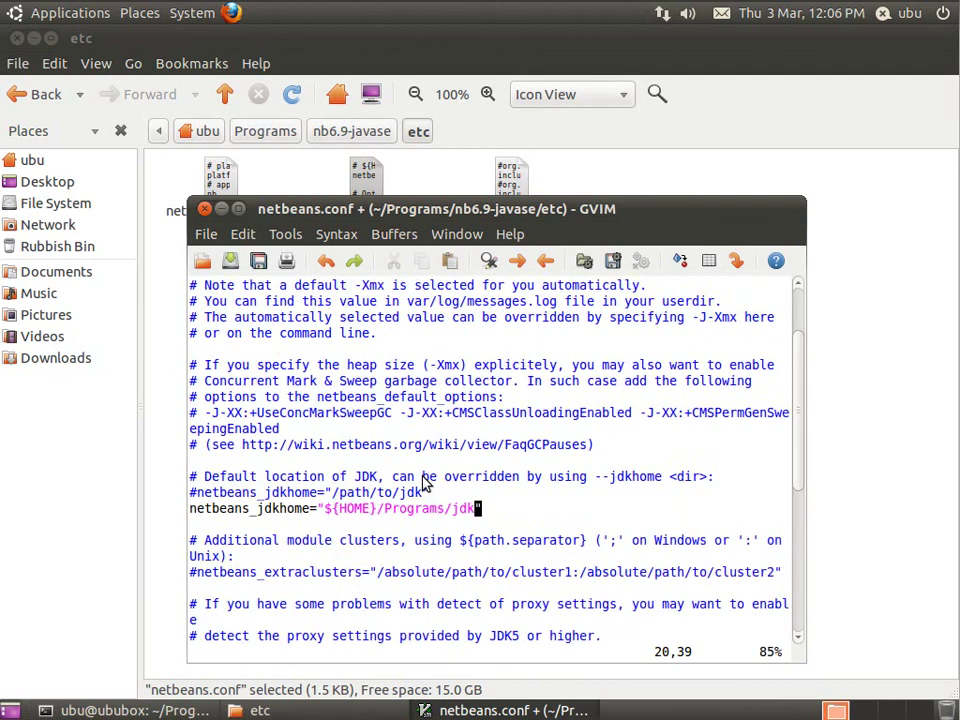
{"action": "scroll", "coordinate": [422, 483], "scroll_direction": "up", "scroll_amount": 3}
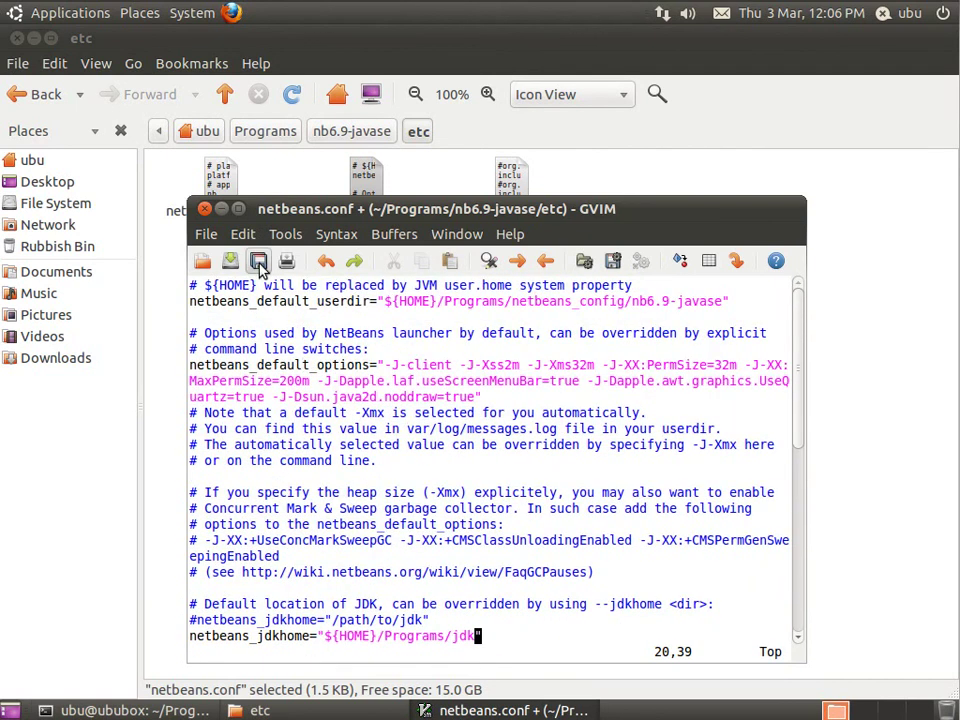
{"action": "left_click", "coordinate": [258, 260]}
{"action": "left_click", "coordinate": [204, 208]}
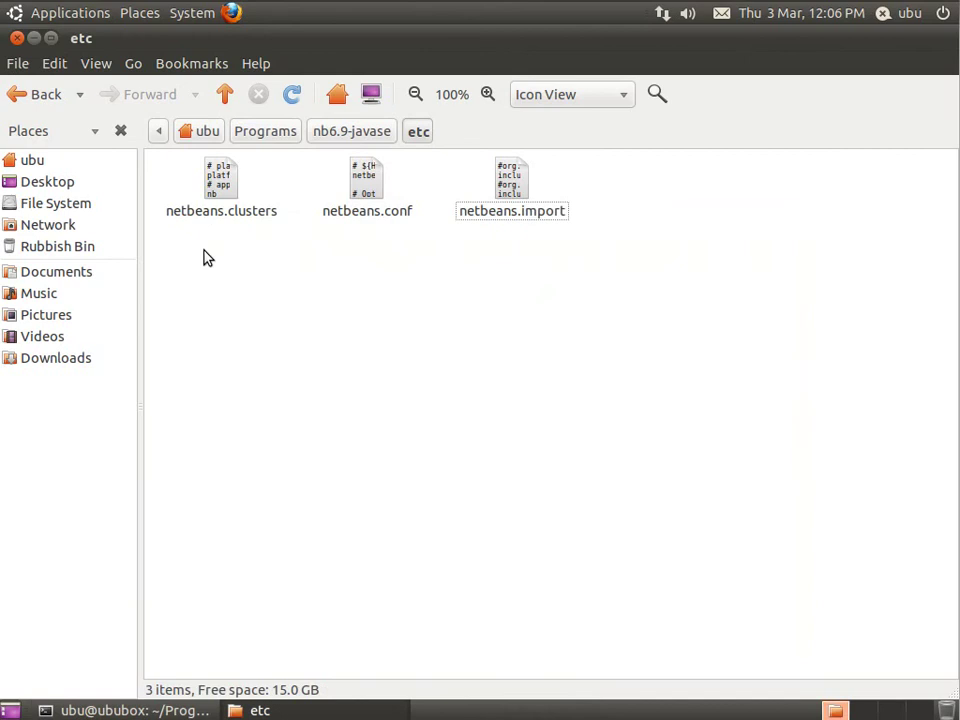
Close the etc folder window and change into the nb6.9-javase folder in the terminal.
{"action": "left_click", "coordinate": [16, 40]}
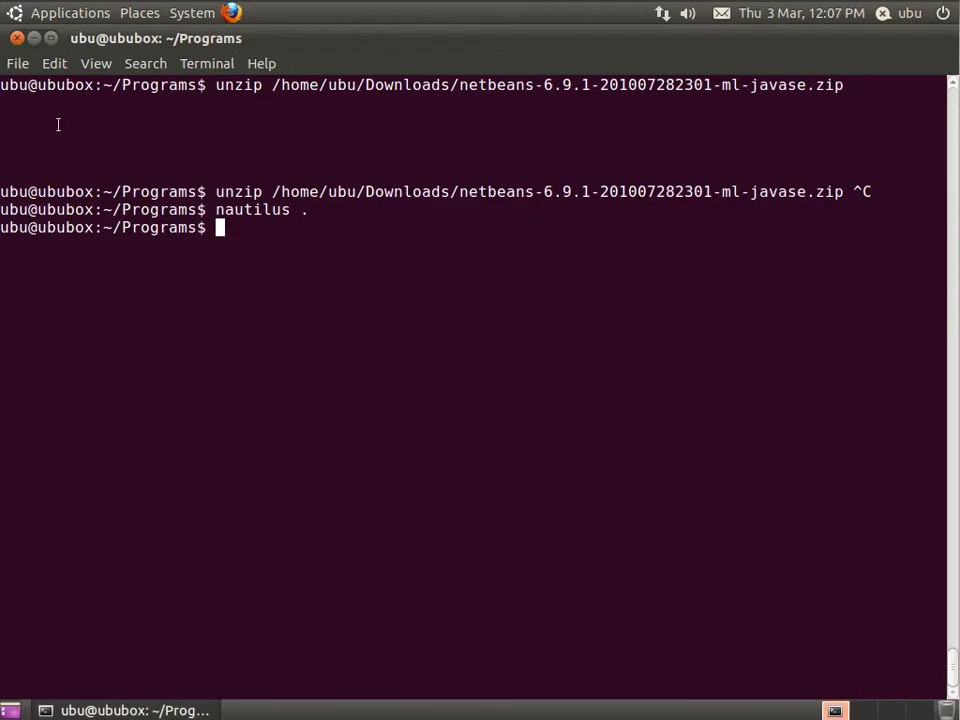
{"action": "type", "text": "cd "}
{"action": "type", "text": "n"}
{"action": "key", "text": "BackSpace"}
{"action": "type", "text": "n"}
{"action": "key", "text": "Tab"}
{"action": "key", "text": "Return"}
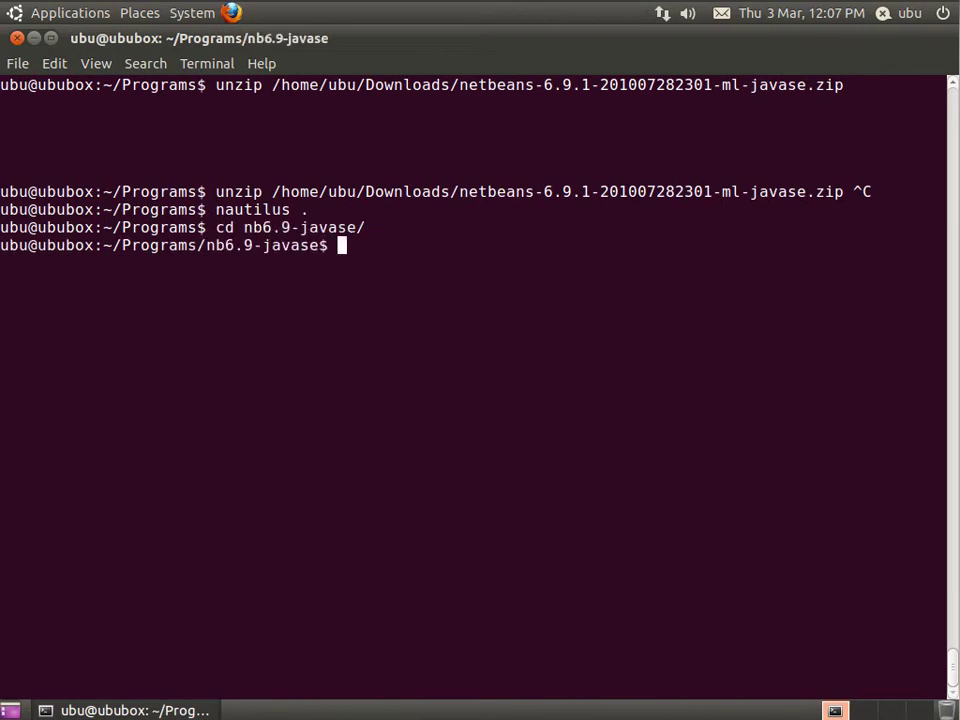
List nb6.9-javase's contents, abandon the bin/netbeans command, and exit the terminal.
{"action": "type", "text": "ls"}
{"action": "key", "text": "Return"}
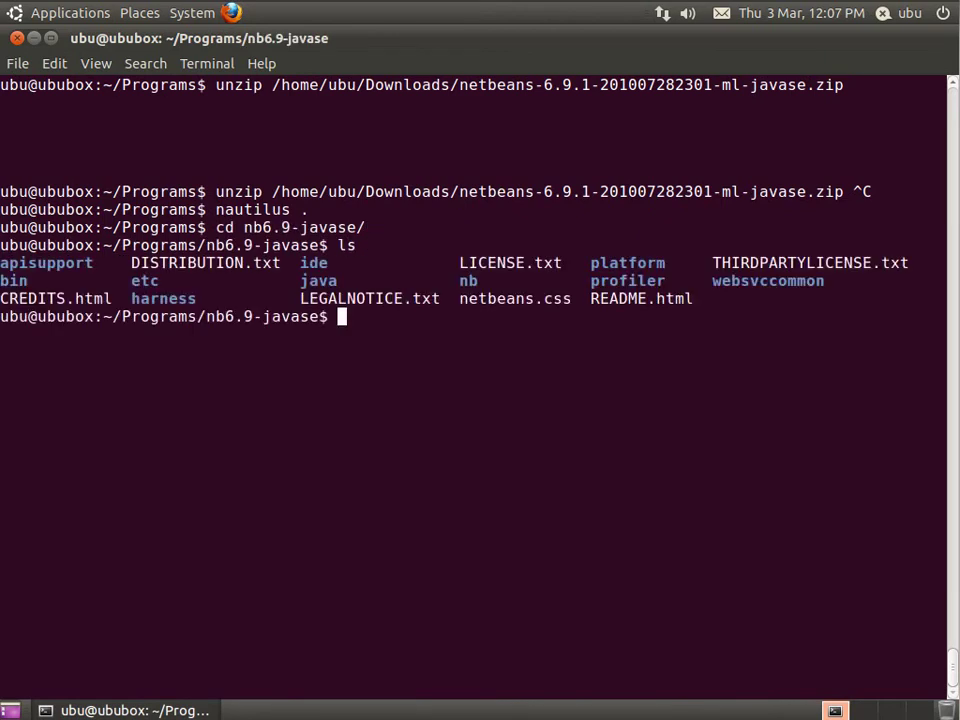
{"action": "type", "text": "bin/netbeans ^C"}
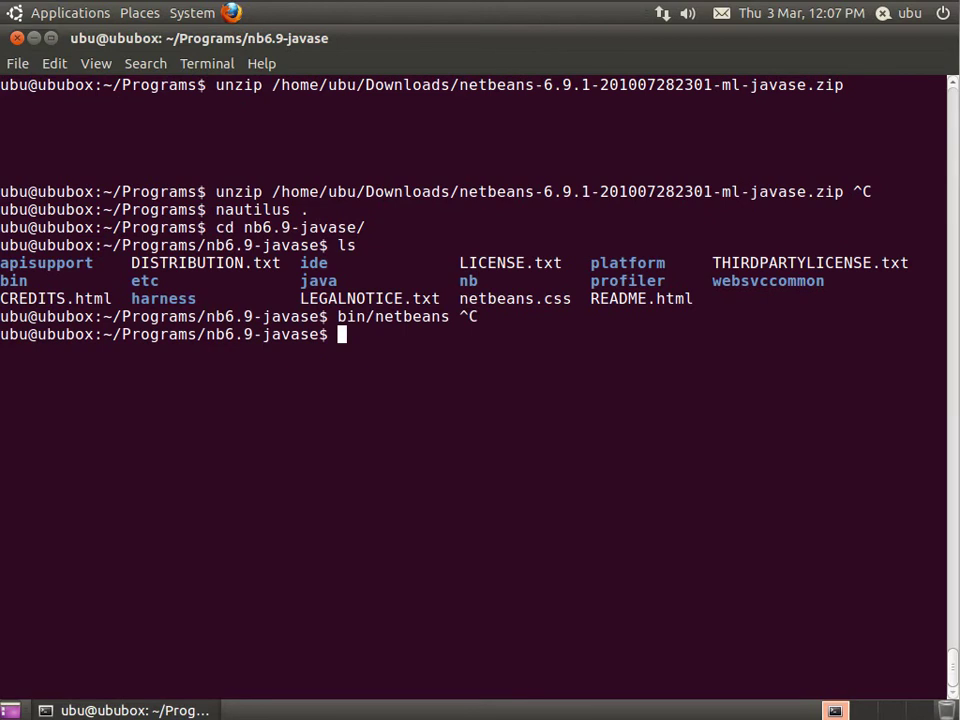
{"action": "type", "text": "exit"}
{"action": "key", "text": "BackSpace"}
{"action": "key", "text": "BackSpace"}
{"action": "key", "text": "BackSpace"}
{"action": "type", "text": "exit"}
{"action": "key", "text": "Return"}
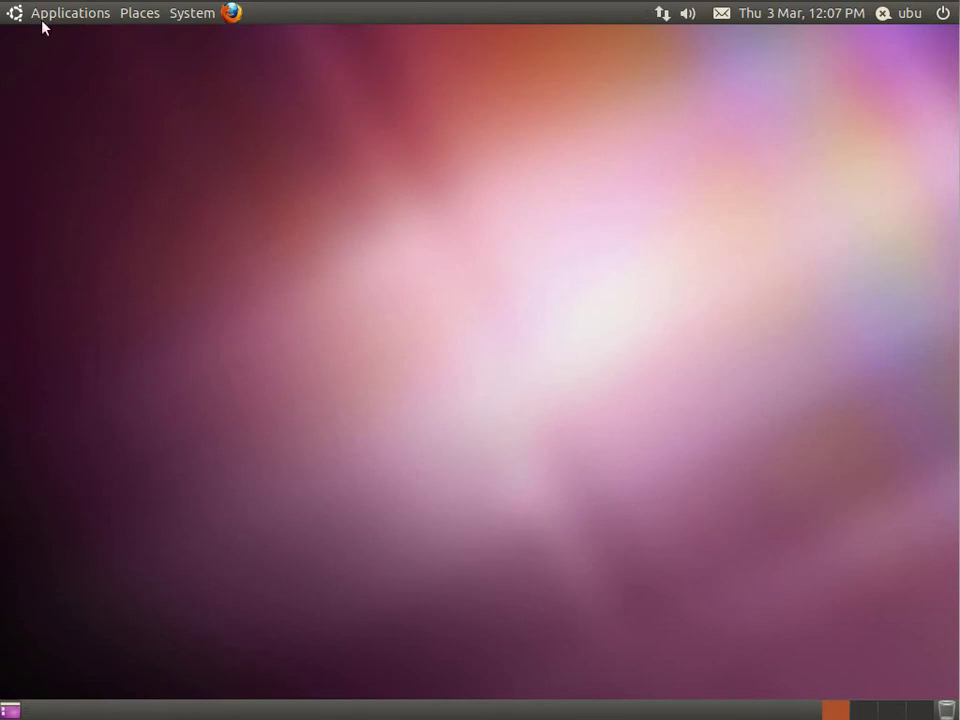
Open Add to Panel from the top panel, select Custom Application Launcher, then dismiss it.
{"action": "right_click", "coordinate": [252, 12]}
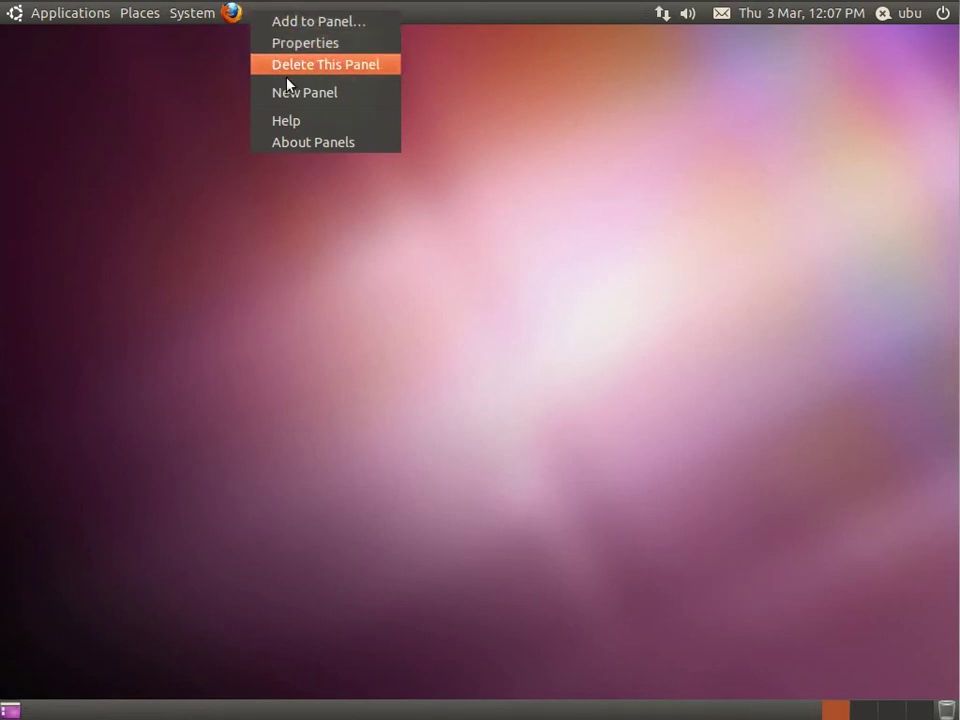
{"action": "left_click", "coordinate": [357, 22]}
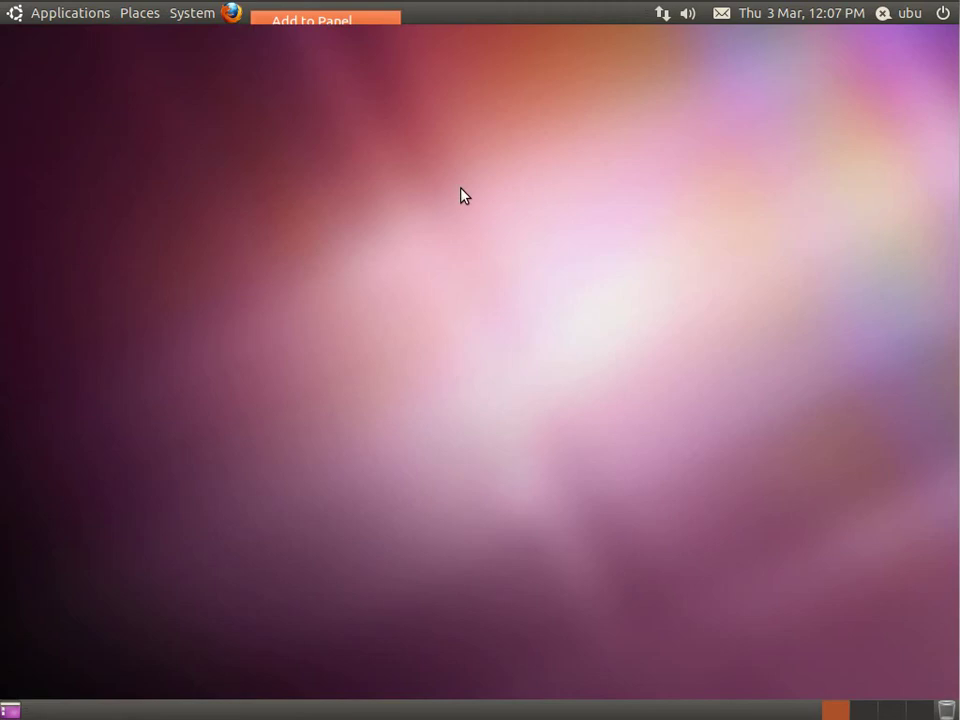
{"action": "left_click", "coordinate": [400, 202]}
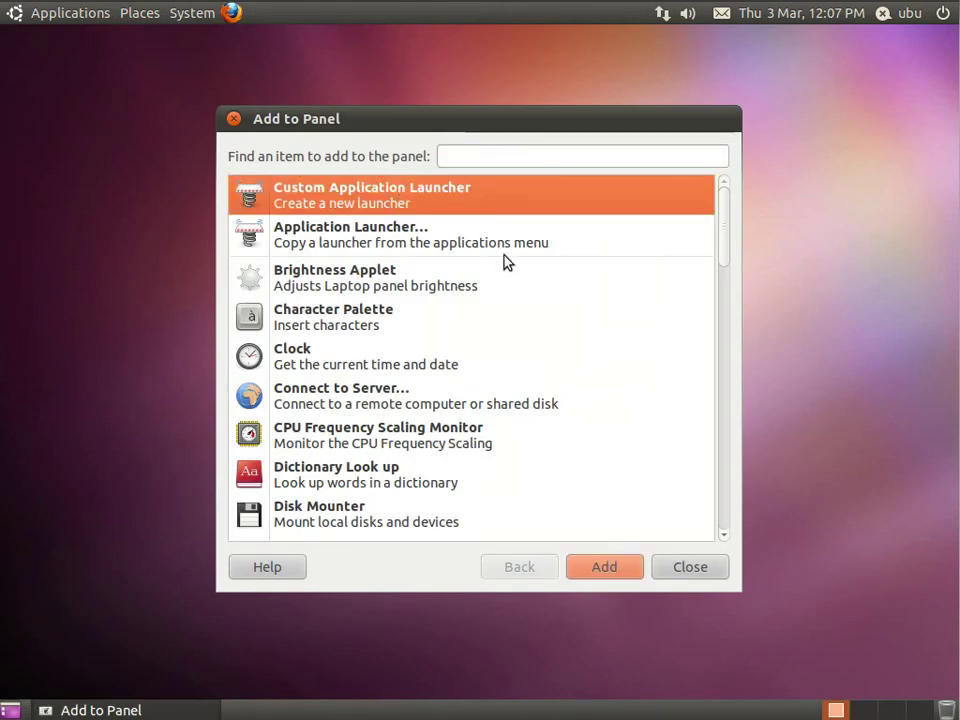
{"action": "left_click_drag", "start_coordinate": [453, 124], "coordinate": [581, 95]}
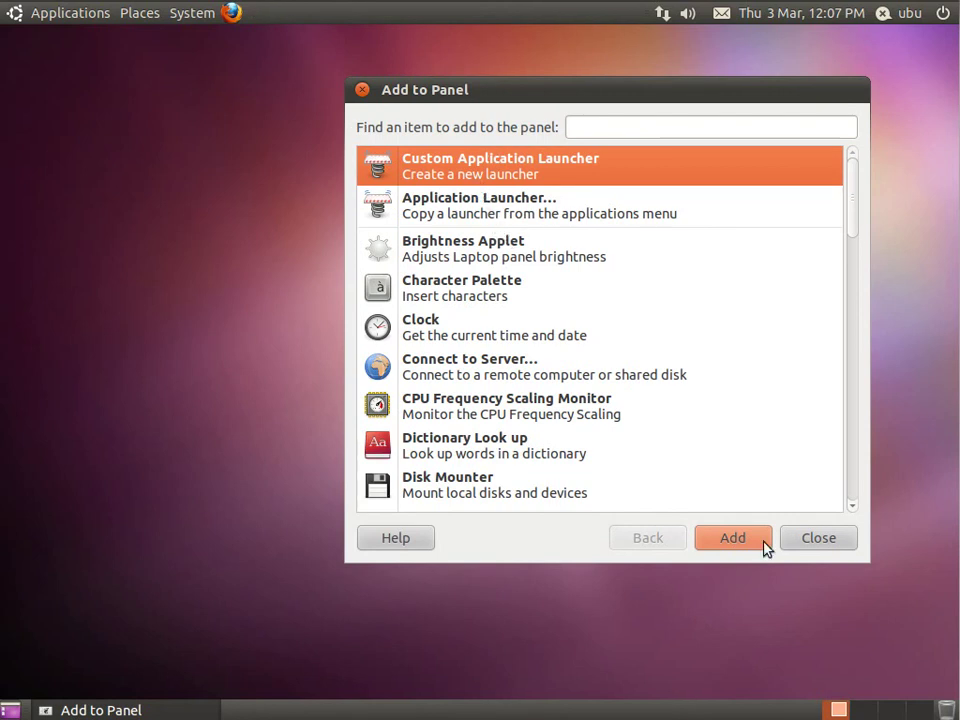
{"action": "left_click", "coordinate": [808, 550]}
Reopen Add to Panel and add a Custom Application Launcher to get the Create Launcher dialog.
{"action": "right_click", "coordinate": [292, 14]}
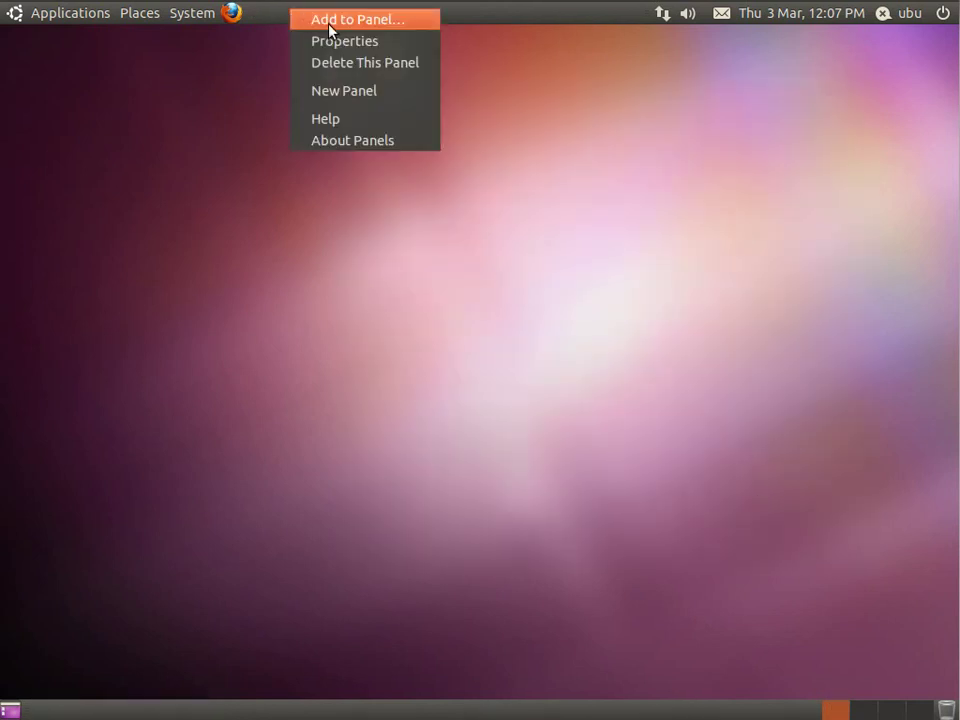
{"action": "right_click", "coordinate": [276, 14]}
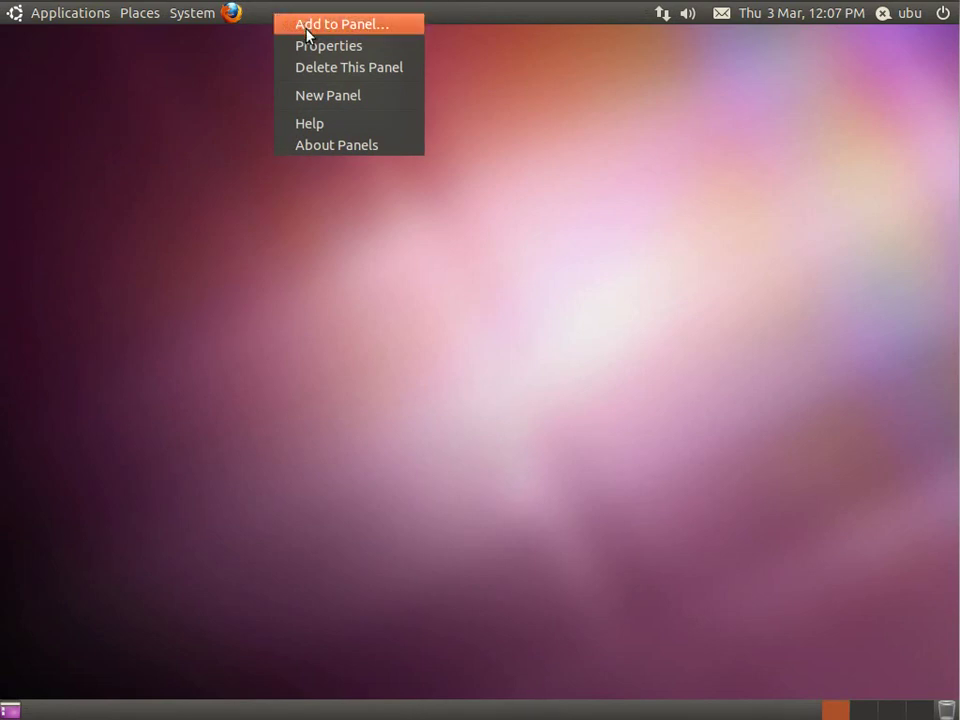
{"action": "left_click", "coordinate": [341, 26]}
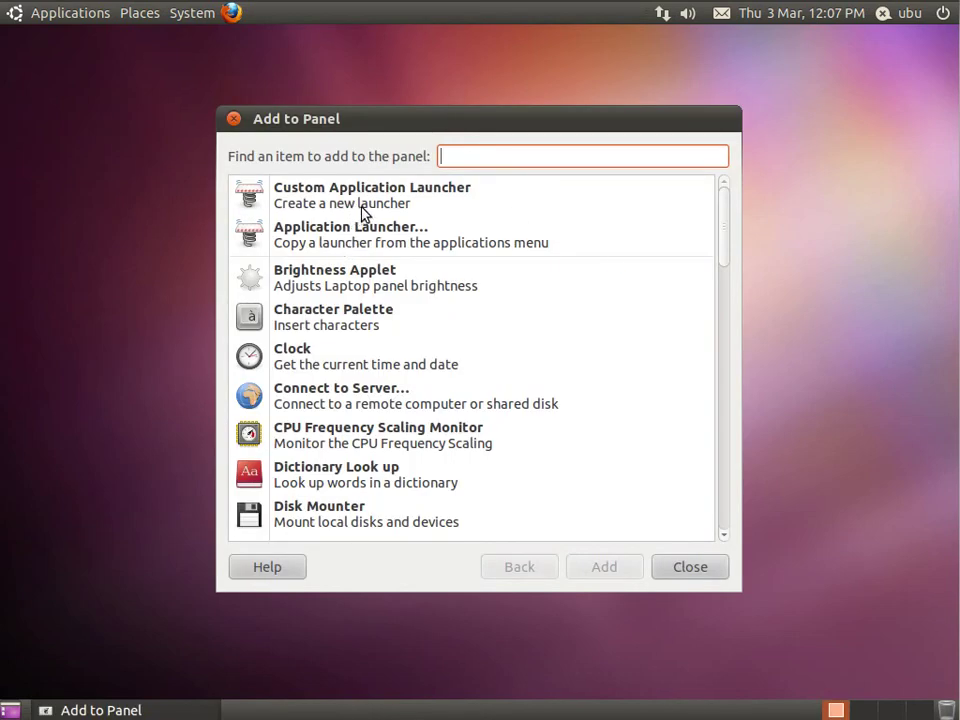
{"action": "left_click", "coordinate": [364, 211]}
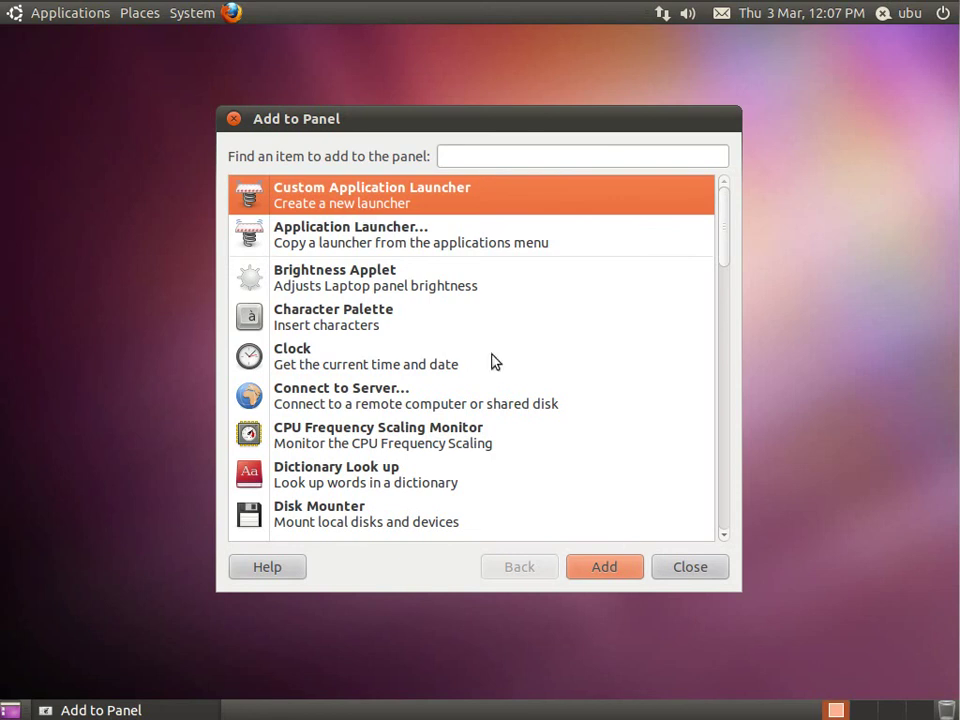
{"action": "left_click", "coordinate": [605, 575]}
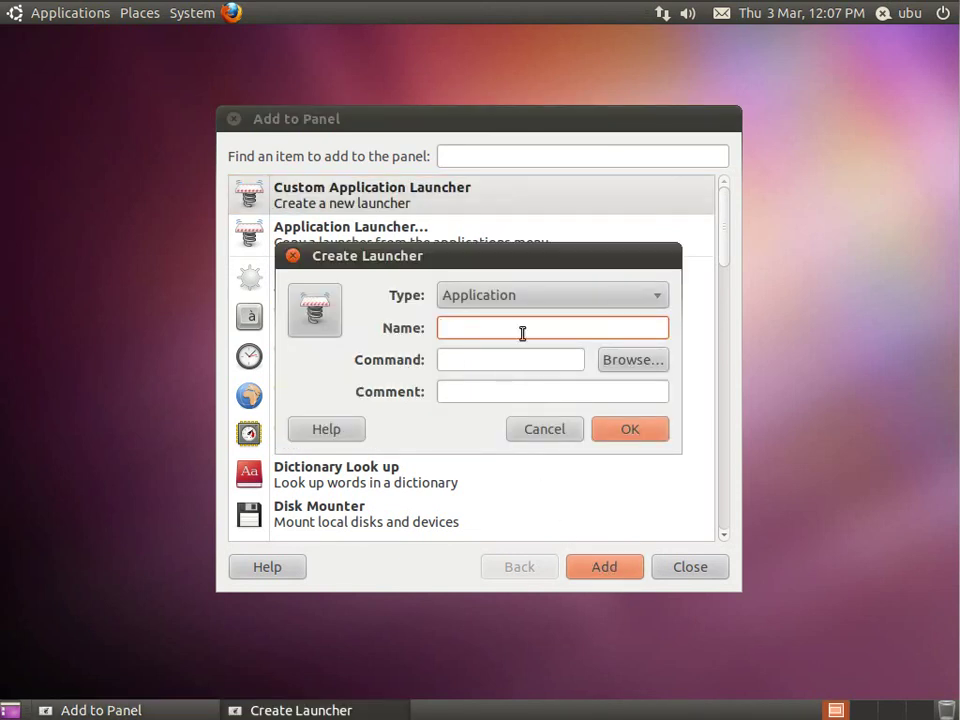
Name the launcher NetBeans with command ~/Programs/nb6.9-javase/bin/netbeans, keeping type Application.
{"action": "type", "text": "NetBeans"}
{"action": "left_click", "coordinate": [614, 364]}
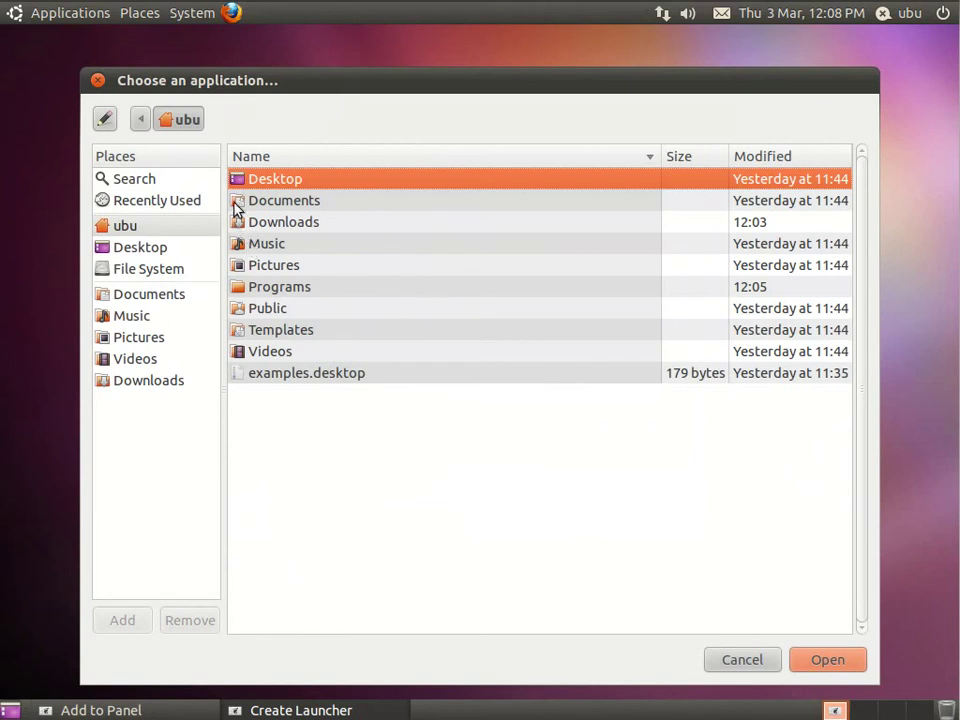
{"action": "double_click", "coordinate": [271, 288]}
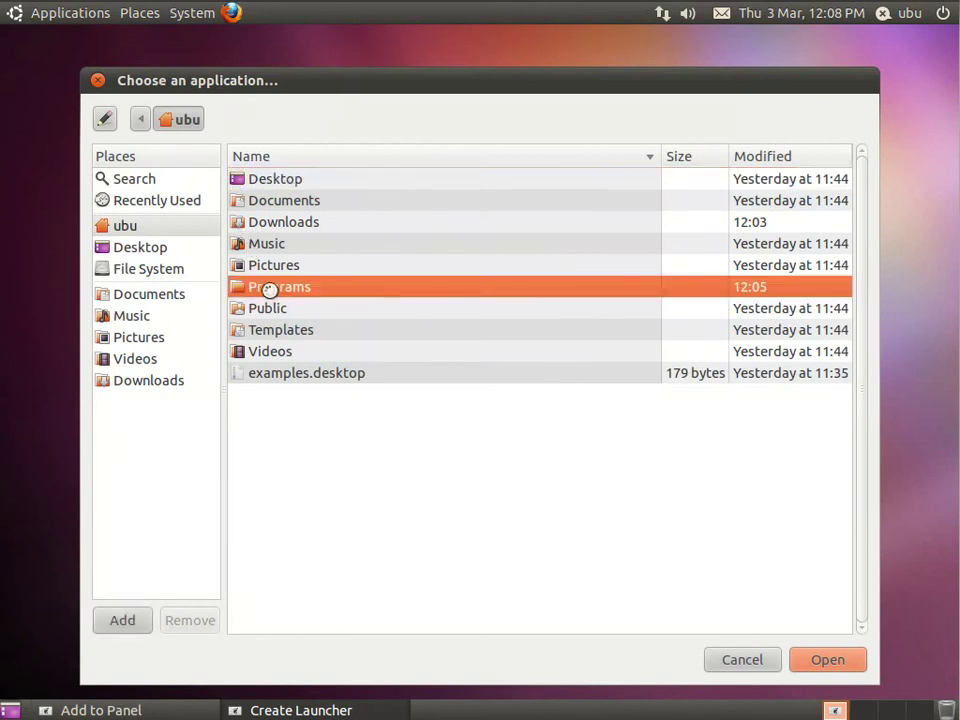
{"action": "double_click", "coordinate": [276, 245]}
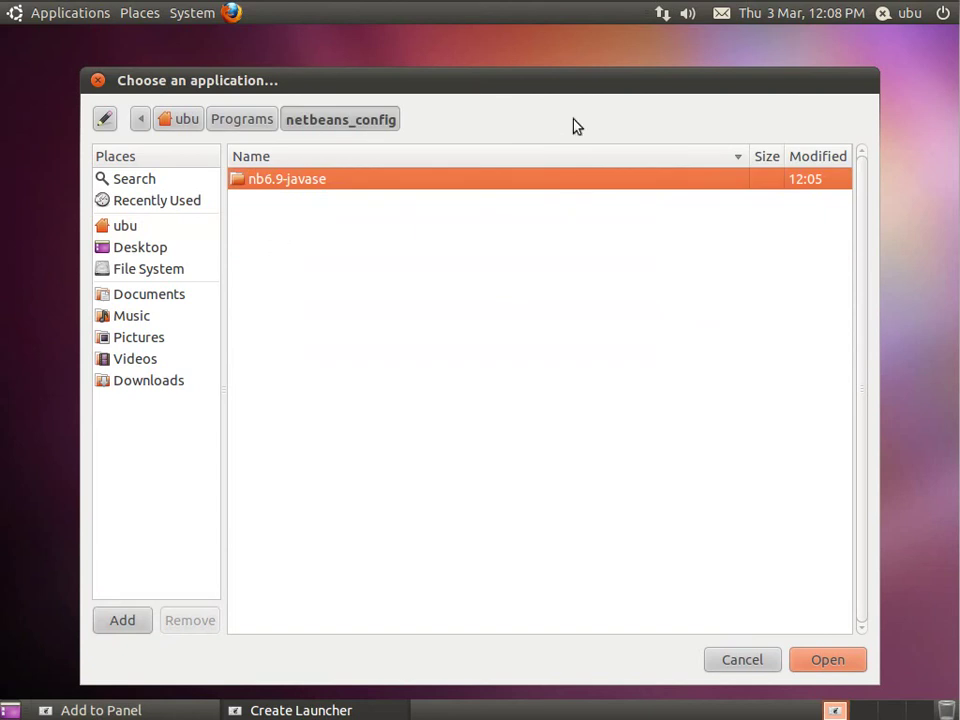
{"action": "left_click", "coordinate": [258, 120]}
{"action": "double_click", "coordinate": [285, 221]}
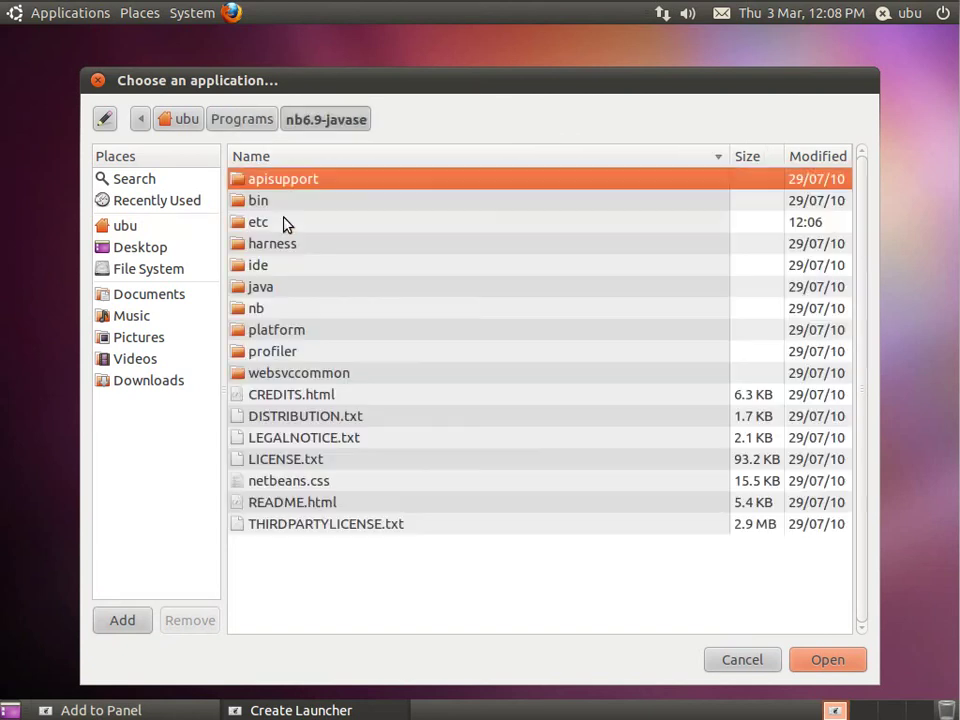
{"action": "double_click", "coordinate": [258, 203]}
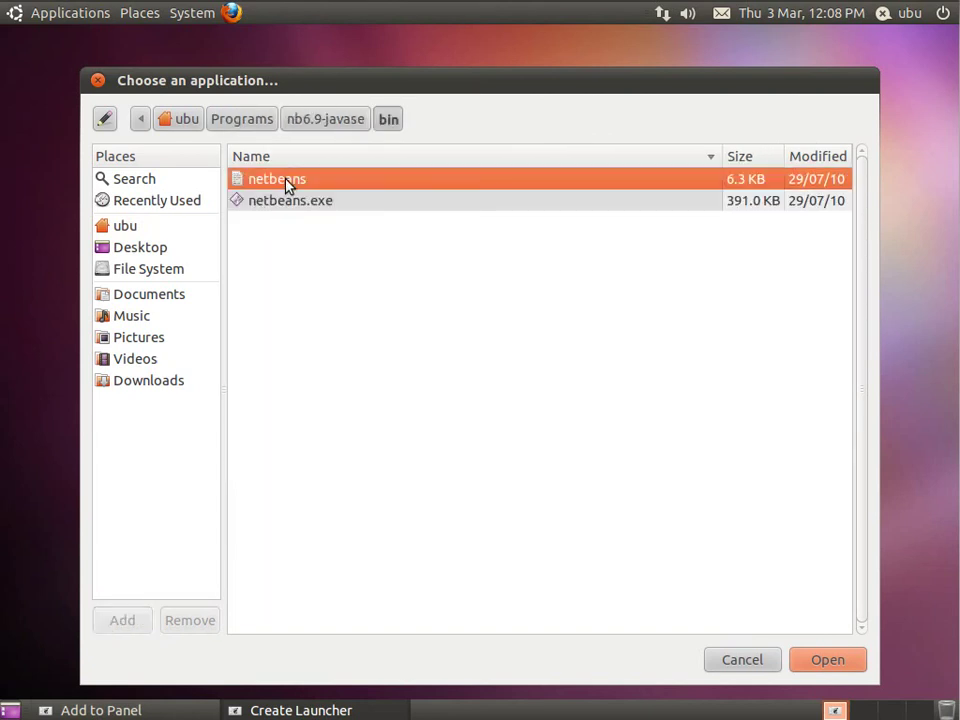
{"action": "left_click", "coordinate": [832, 659]}
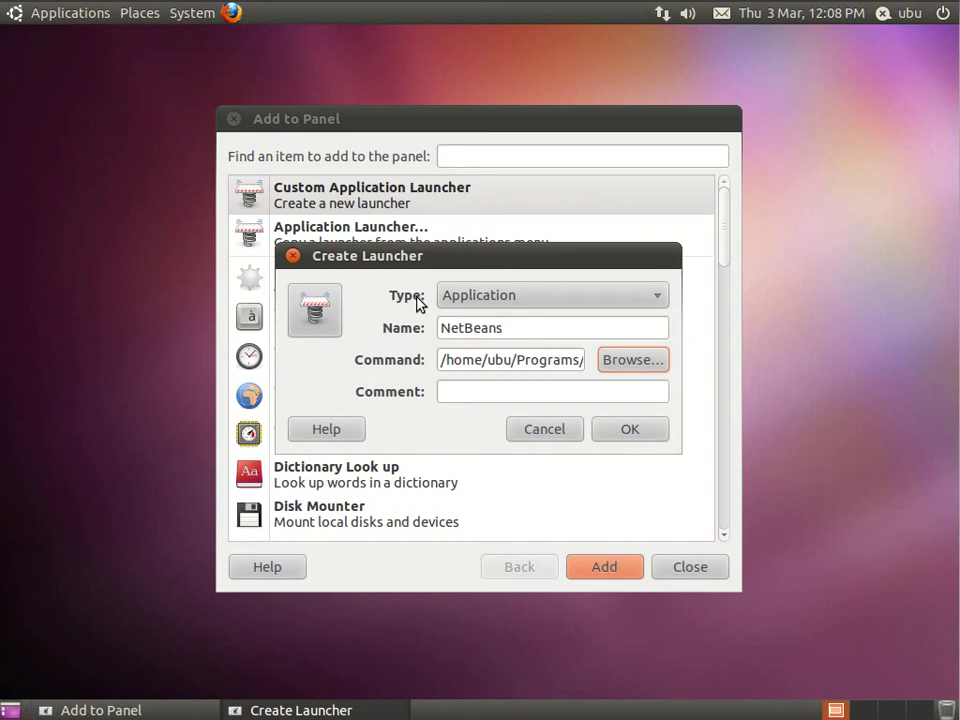
{"action": "left_click", "coordinate": [500, 300]}
{"action": "left_click", "coordinate": [503, 298]}
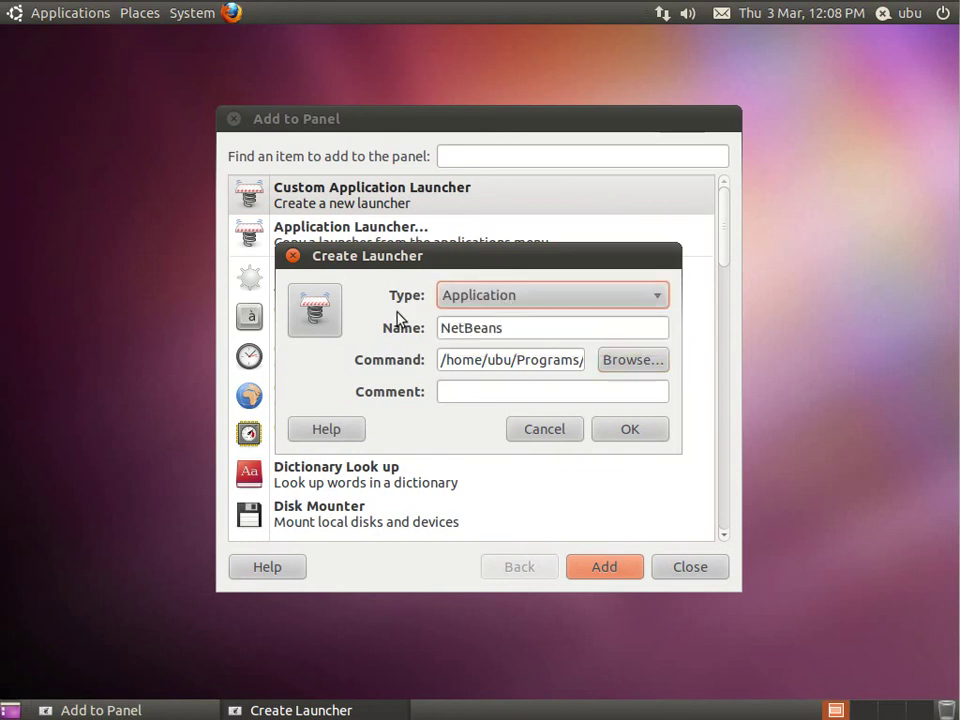
Open the launcher's icon picker and browse from home into ~/Programs/nb6.9-javase.
{"action": "left_click", "coordinate": [322, 320]}
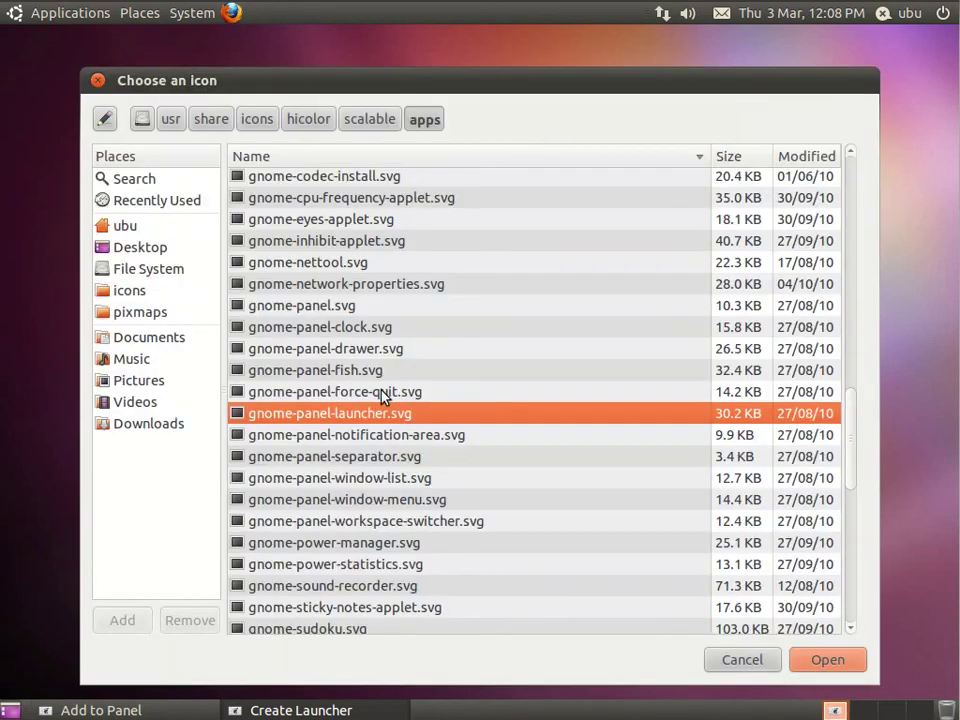
{"action": "left_click", "coordinate": [120, 227]}
{"action": "double_click", "coordinate": [292, 290]}
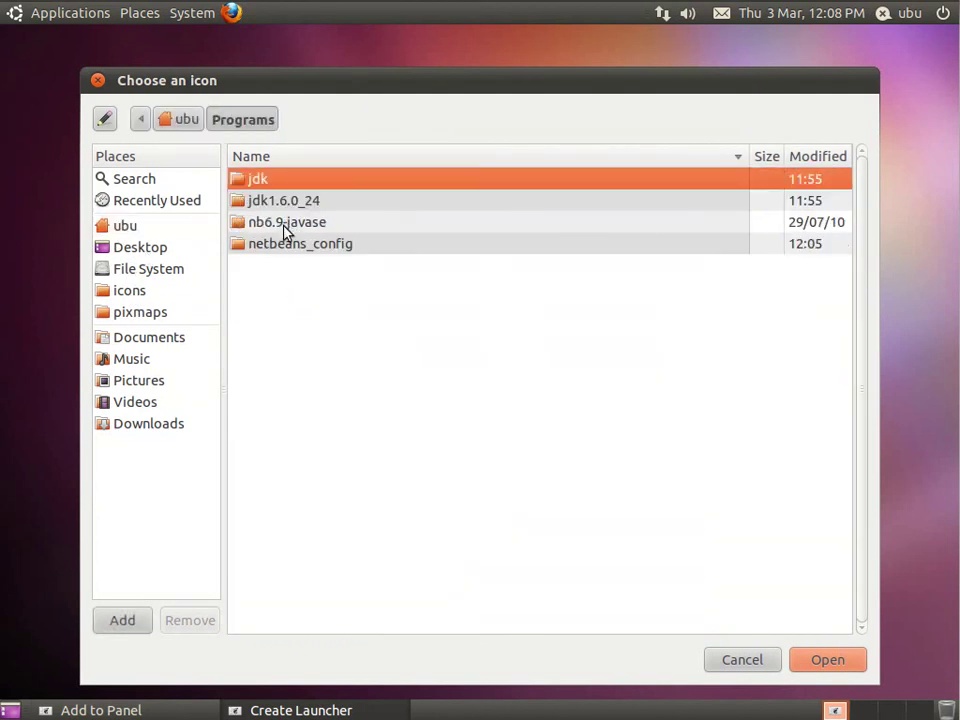
{"action": "left_click", "coordinate": [288, 226]}
{"action": "double_click", "coordinate": [288, 232]}
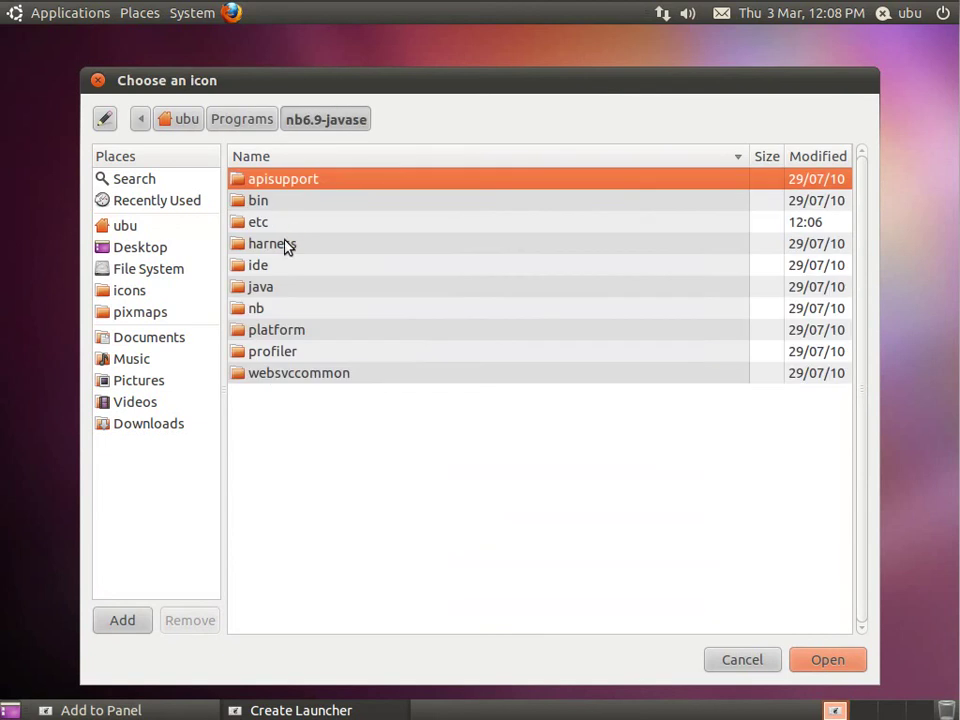
{"action": "double_click", "coordinate": [272, 330]}
{"action": "left_click", "coordinate": [339, 119]}
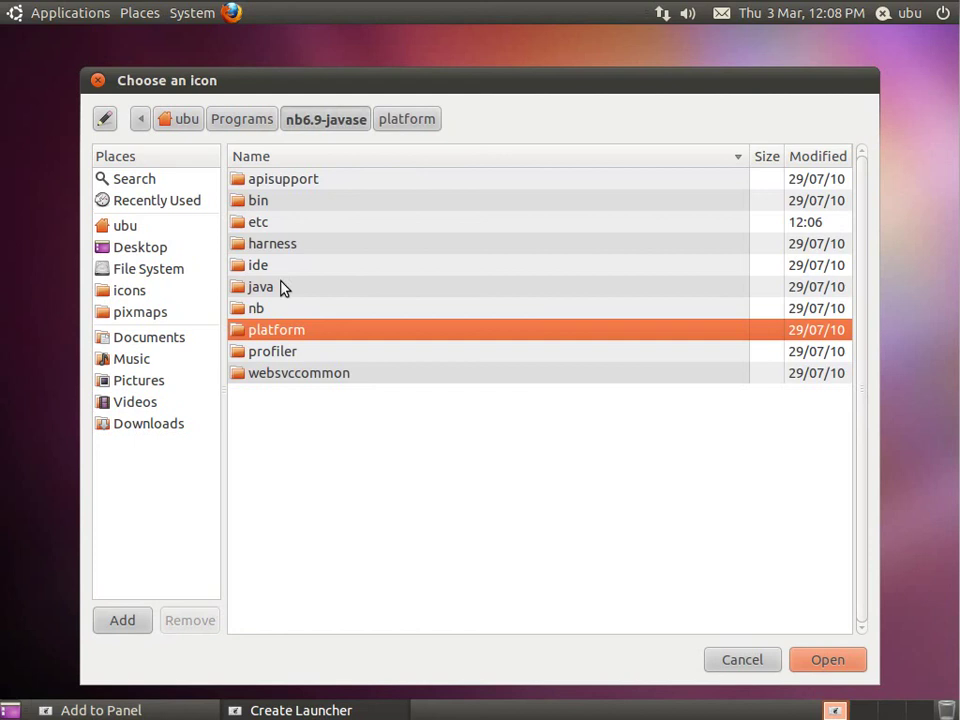
Pick netbeans.icns from the nb folder as the icon, then replace it with netbeans.png.
{"action": "double_click", "coordinate": [258, 309]}
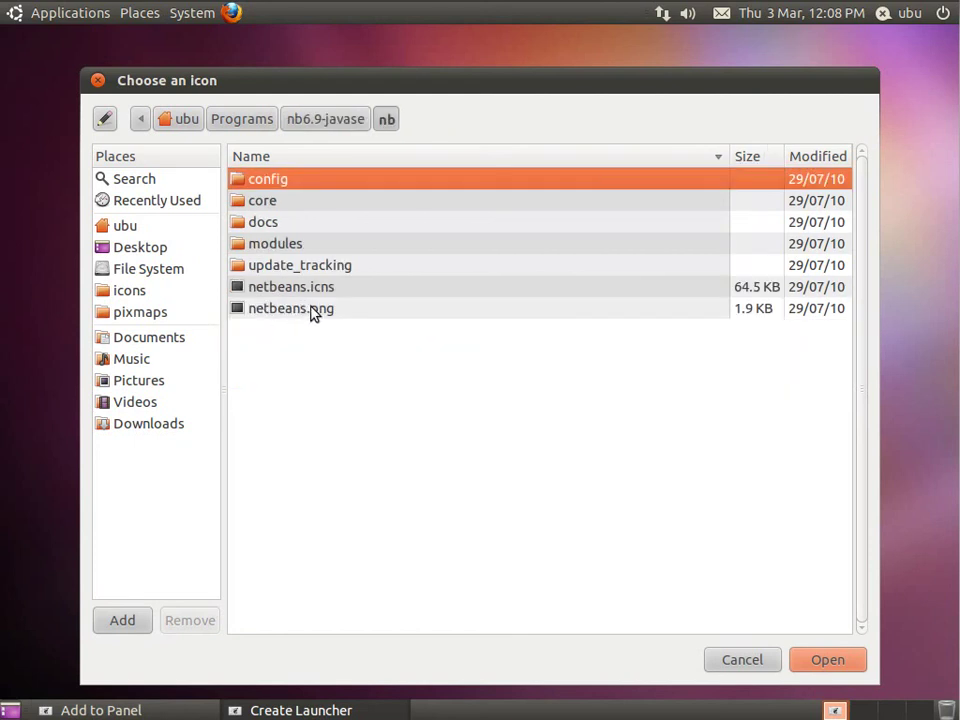
{"action": "left_click", "coordinate": [314, 309]}
{"action": "left_click", "coordinate": [356, 290]}
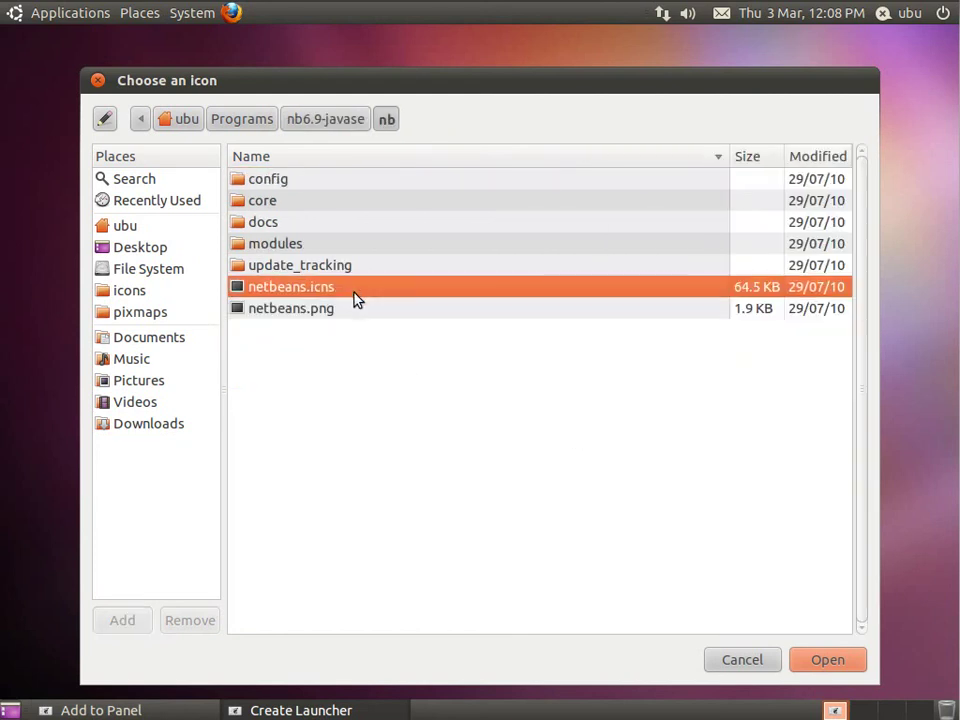
{"action": "left_click", "coordinate": [816, 661]}
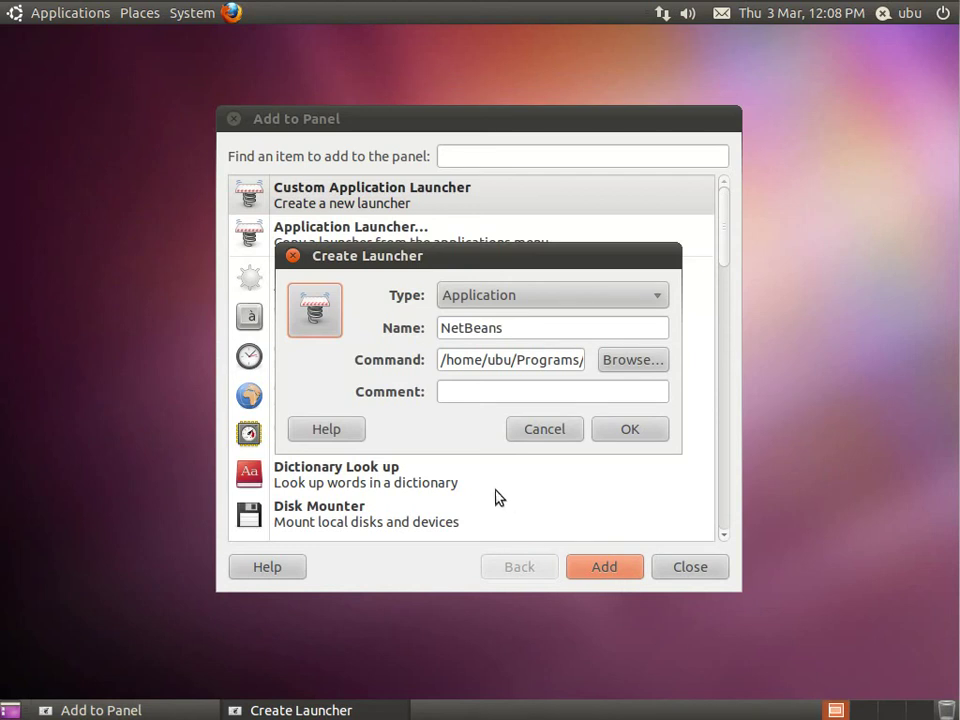
{"action": "left_click", "coordinate": [328, 326]}
{"action": "left_click", "coordinate": [307, 310]}
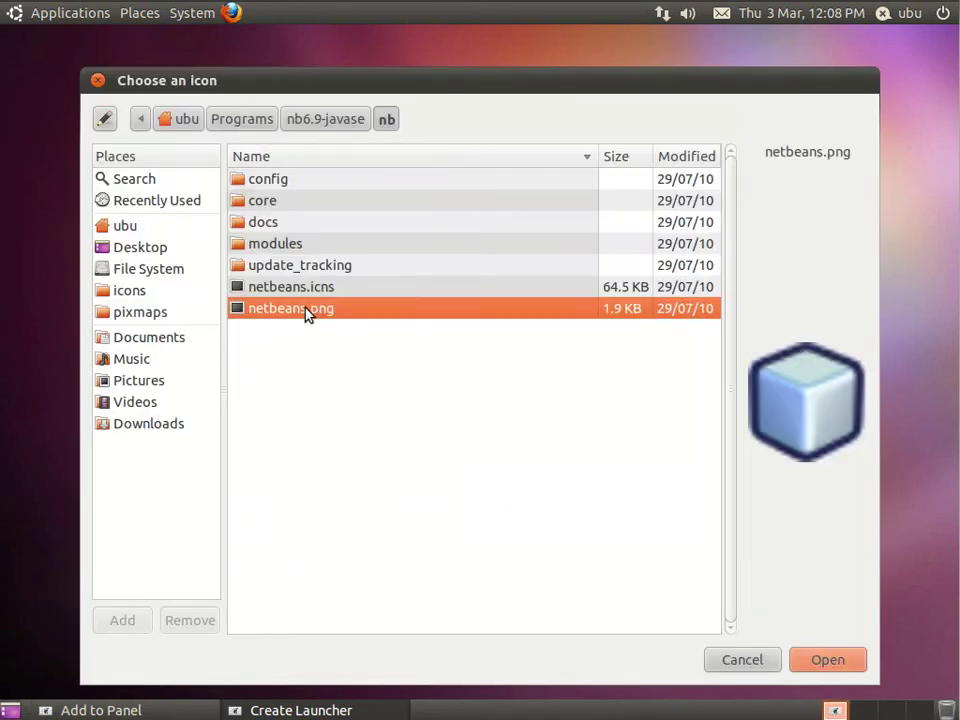
{"action": "left_click", "coordinate": [826, 660]}
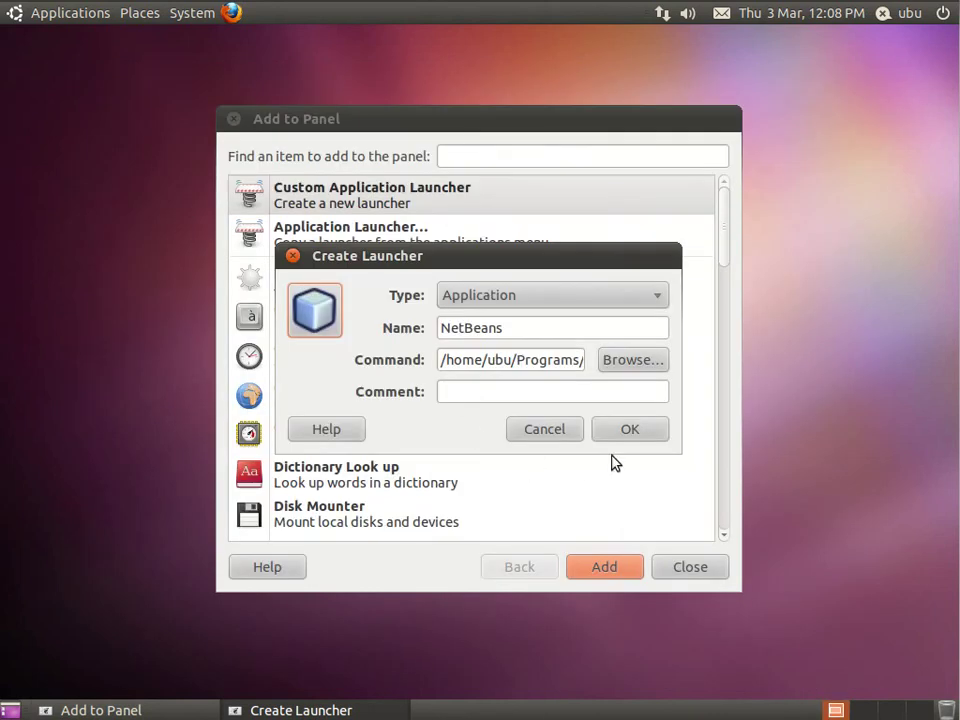
Add the NetBeans launcher to the top panel, start the IDE from it, and accept the license.
{"action": "left_click", "coordinate": [630, 433]}
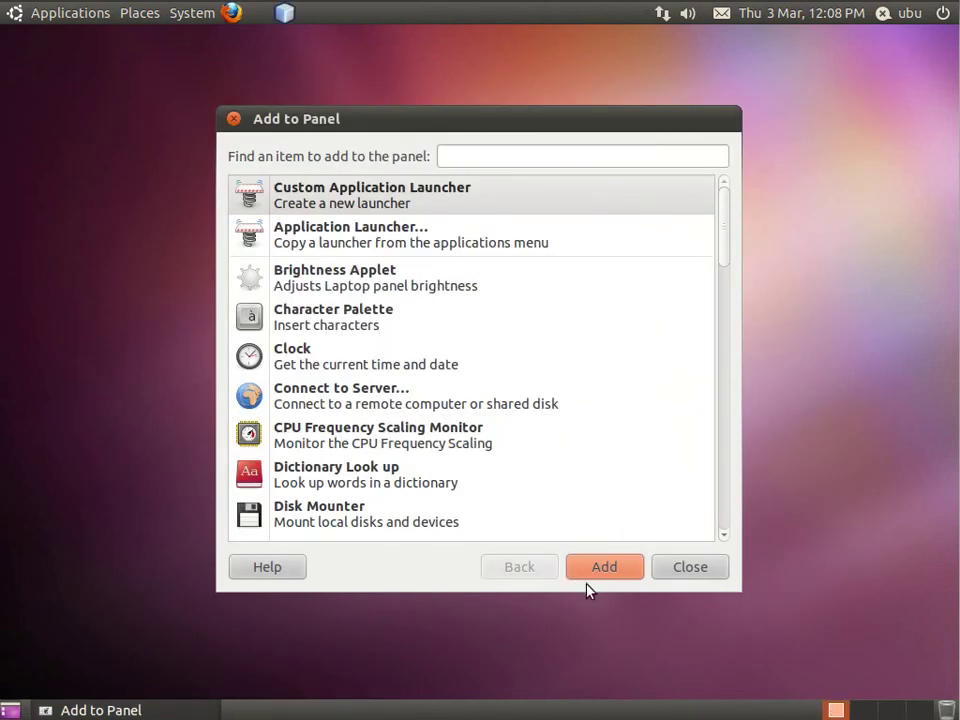
{"action": "left_click", "coordinate": [680, 569]}
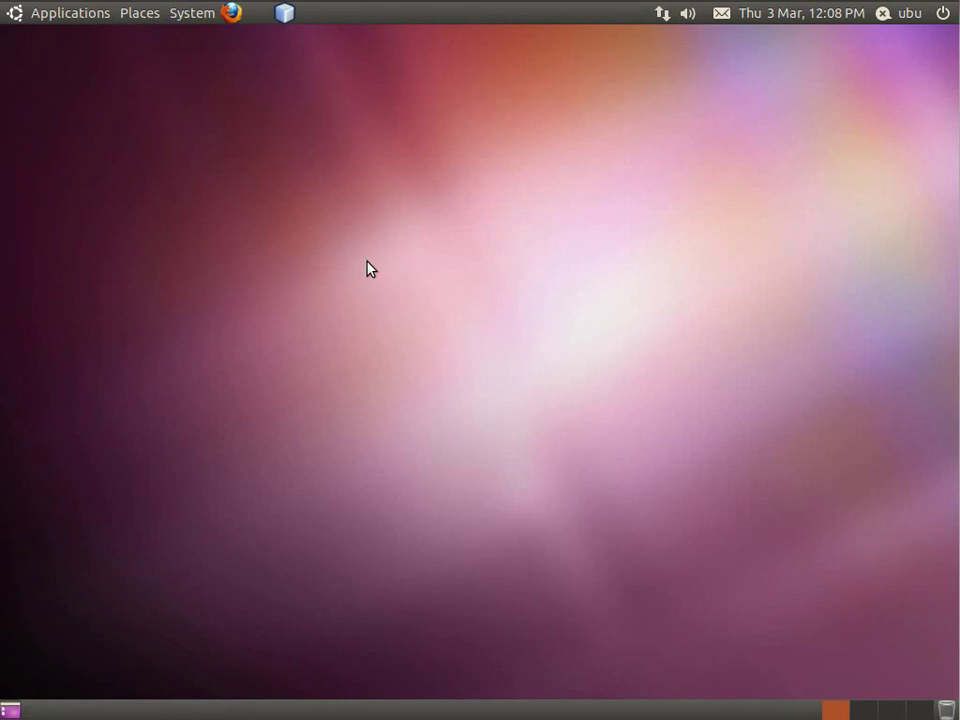
{"action": "left_click", "coordinate": [87, 18]}
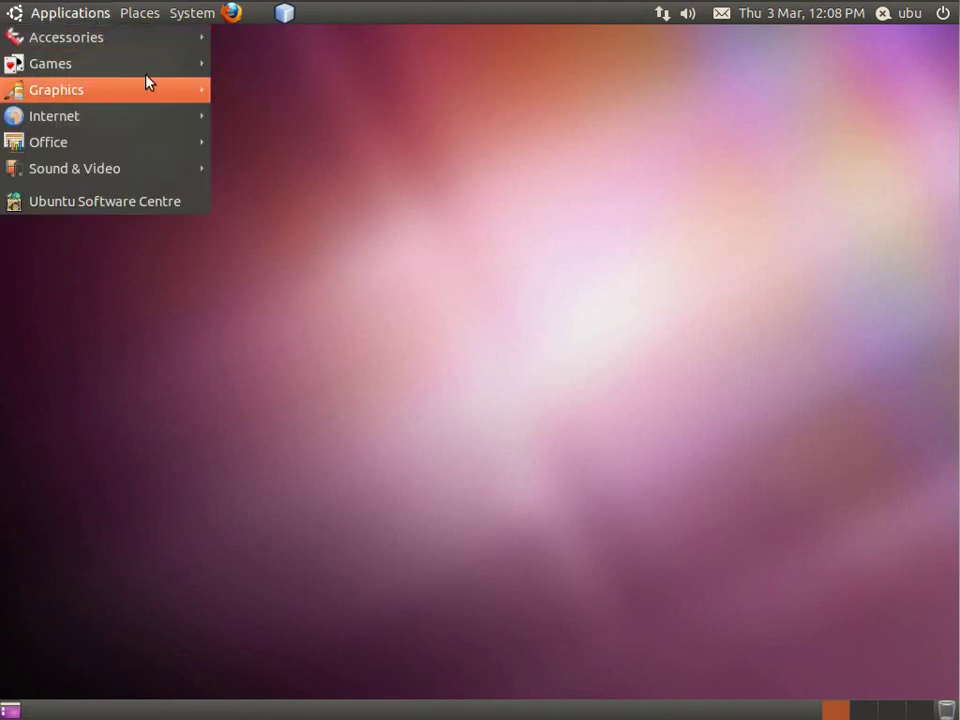
{"action": "left_click", "coordinate": [398, 79]}
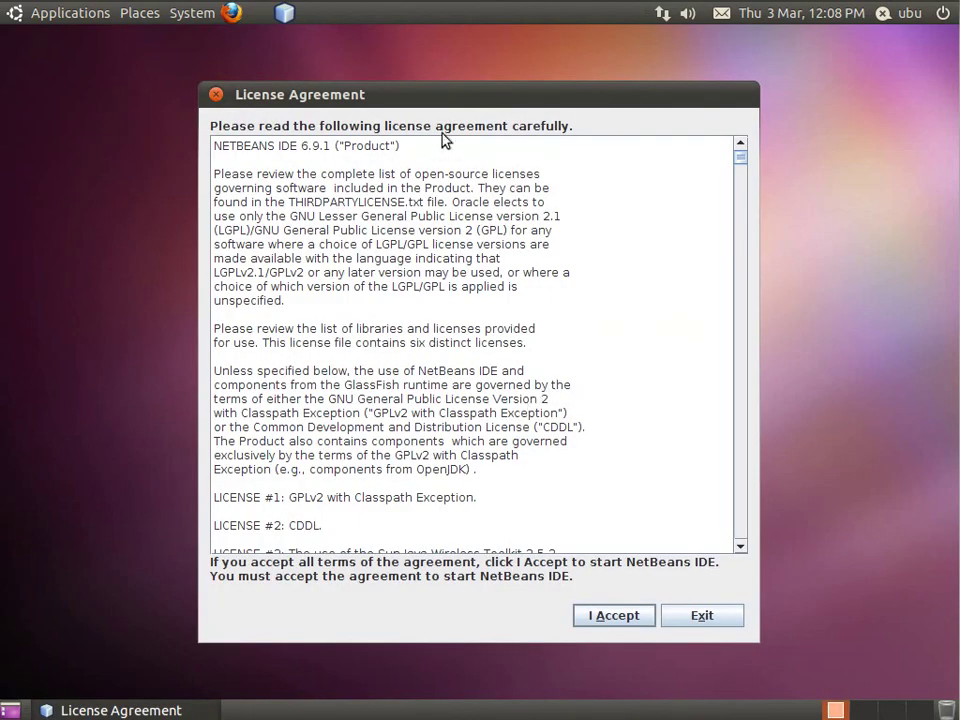
{"action": "left_click_drag", "start_coordinate": [454, 99], "coordinate": [473, 79]}
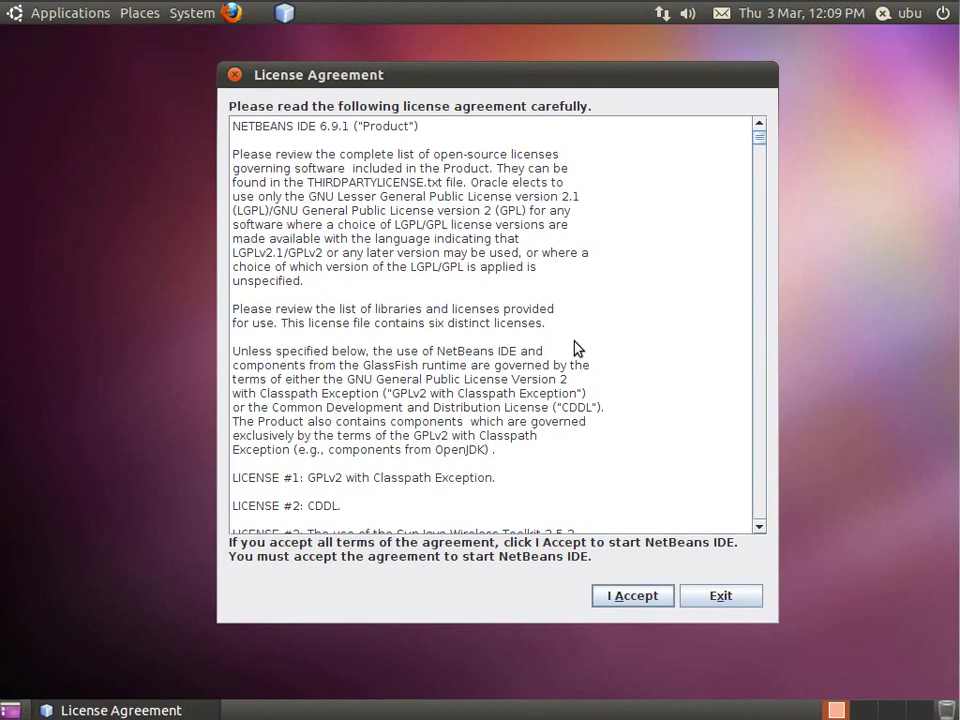
{"action": "left_click", "coordinate": [639, 603]}
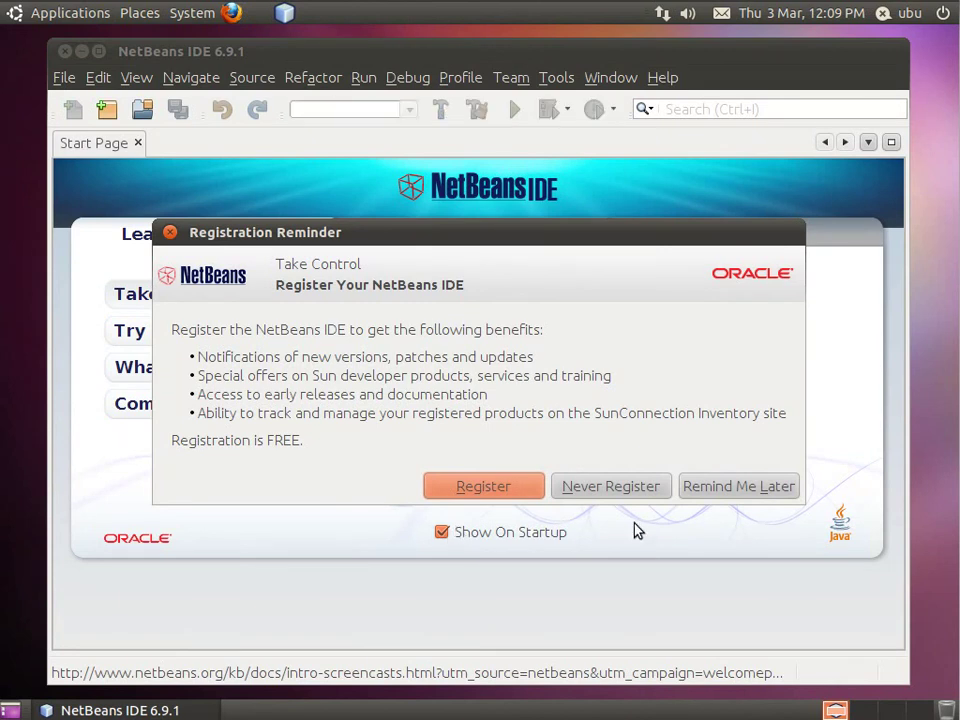
Dismiss the registration reminder, uncheck Show On Startup, maximise the window, then close NetBeans.
{"action": "left_click", "coordinate": [735, 489]}
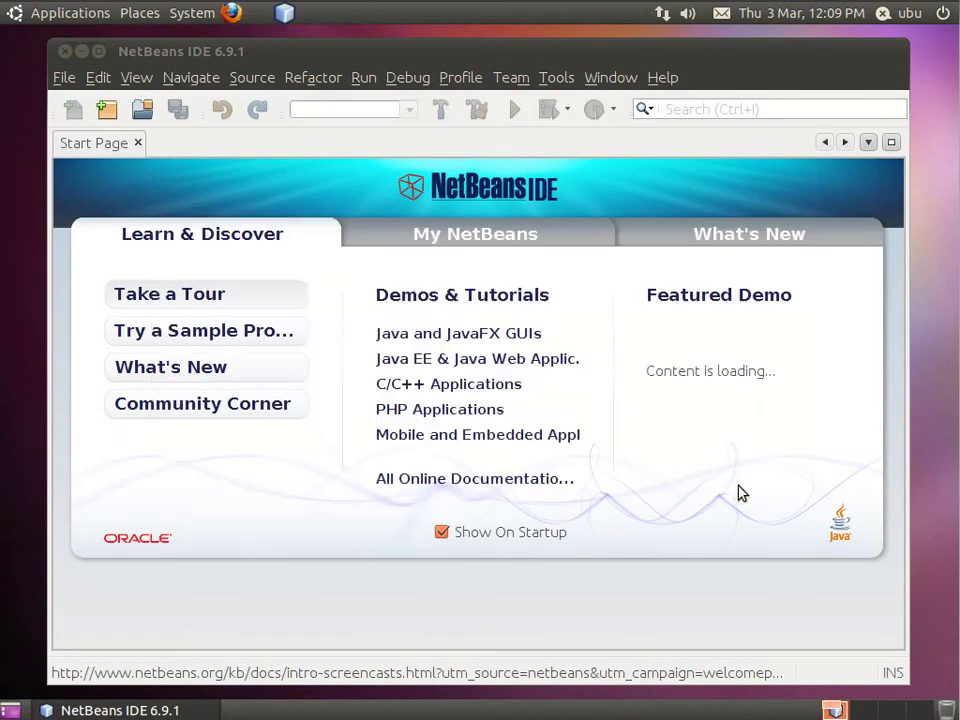
{"action": "left_click", "coordinate": [441, 532]}
{"action": "double_click", "coordinate": [327, 51]}
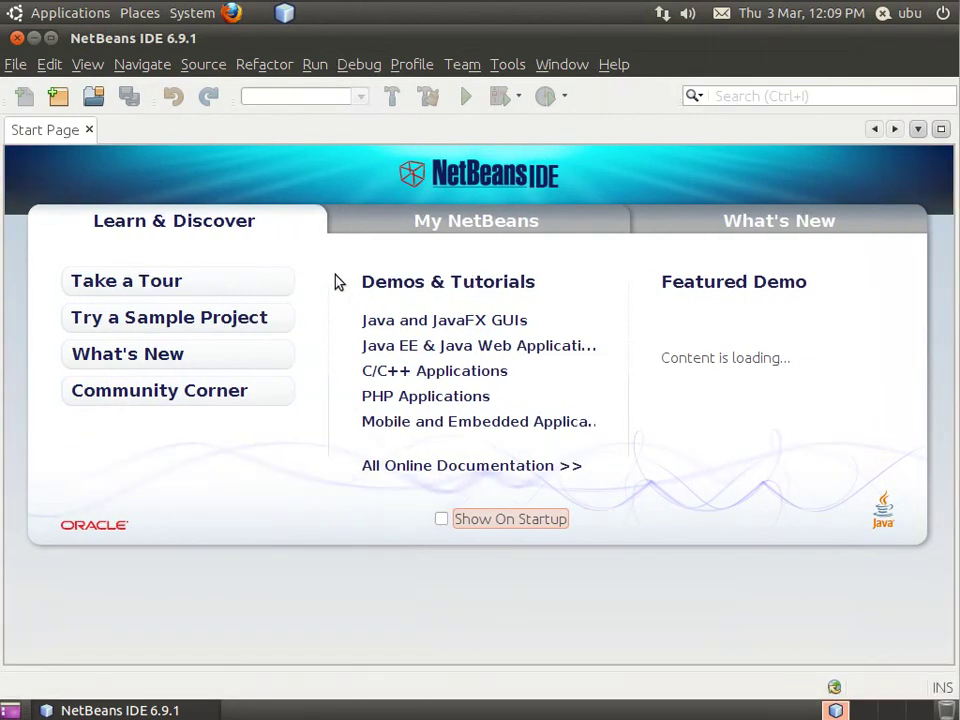
{"action": "left_click", "coordinate": [17, 38]}
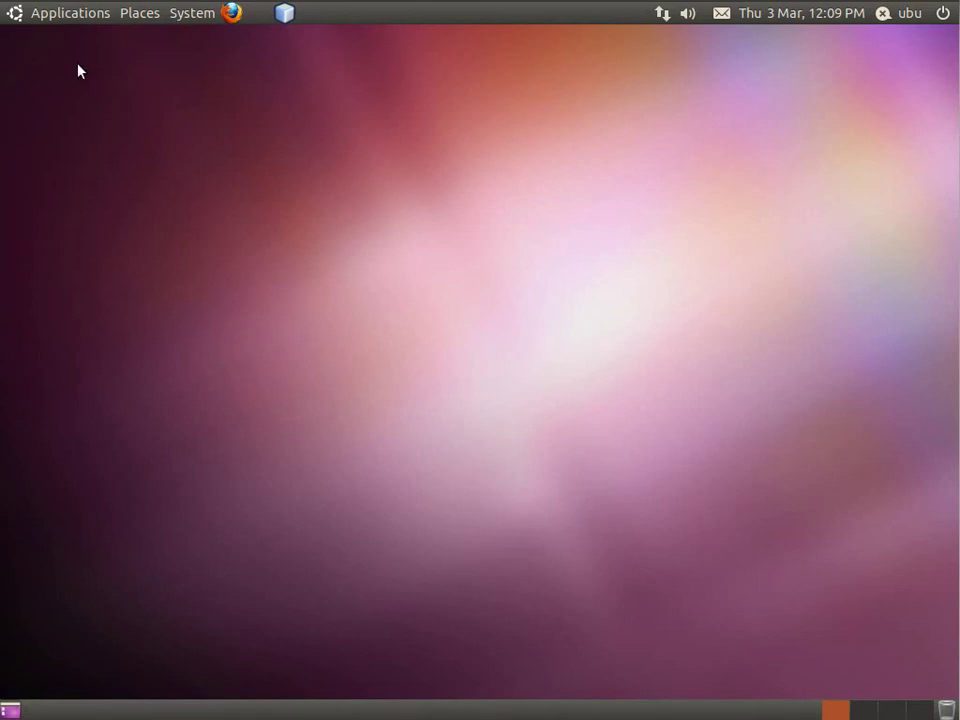